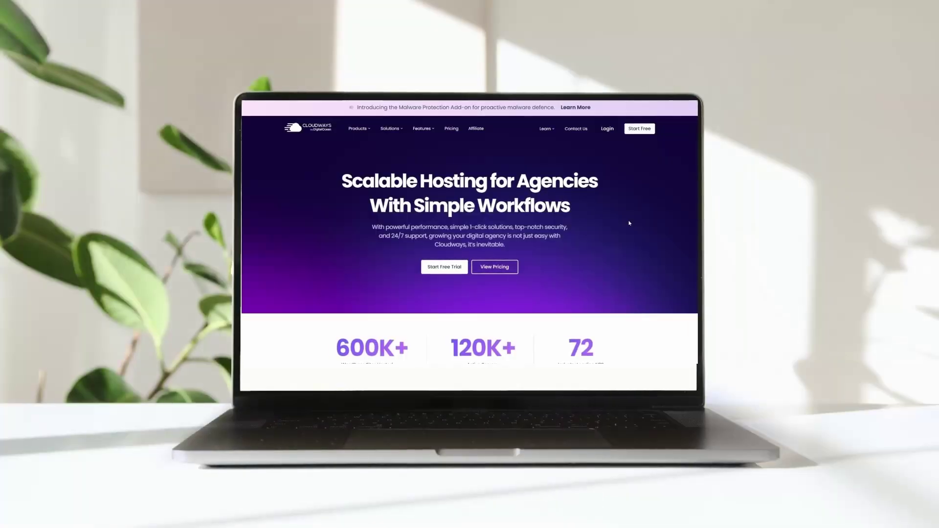
Step: Scroll down through the Cloudways hosting overview page
scroll(630, 223, down, 5)
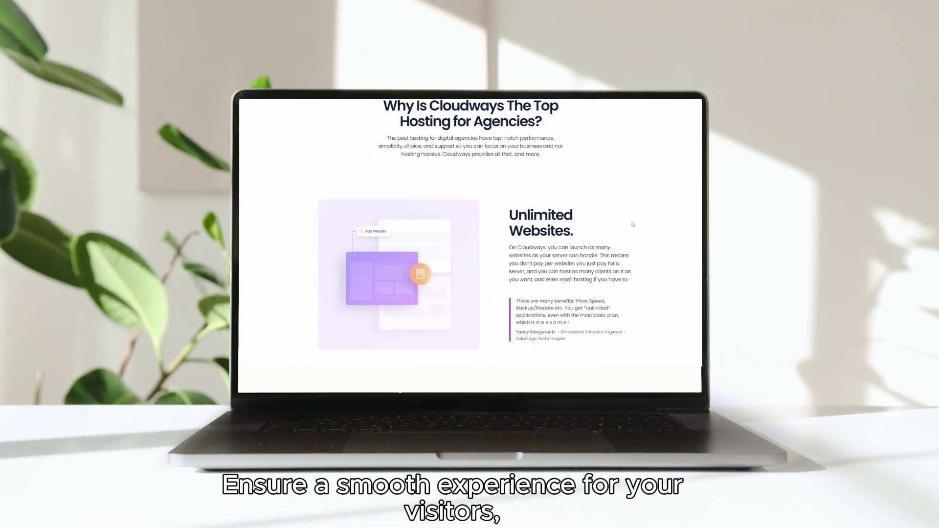
scroll(637, 225, down, 4)
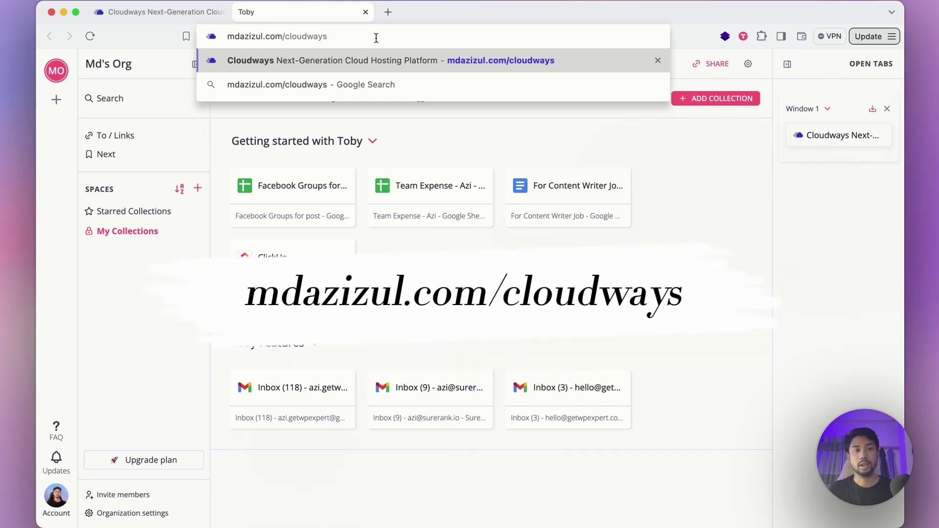
Step: Load the mdazizul.com/cloudways link and switch to the Cloudways tab
key(Return)
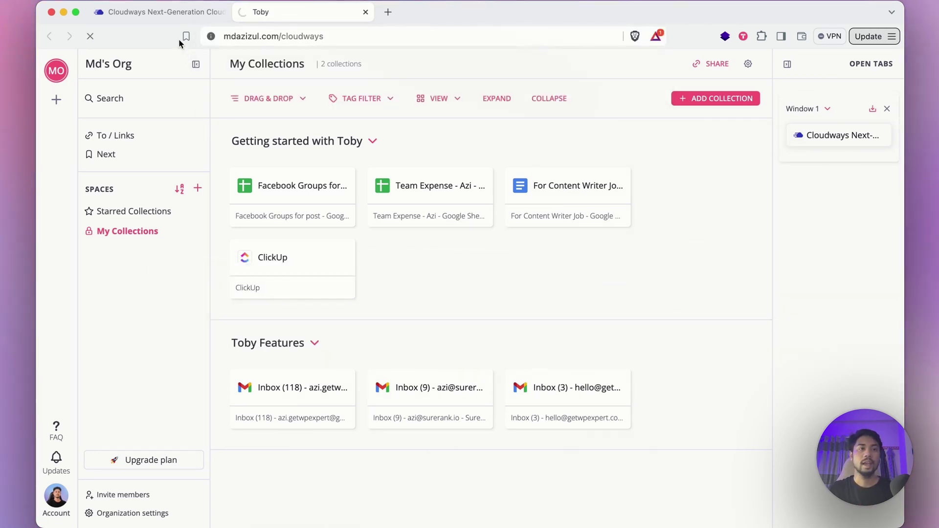
click(174, 19)
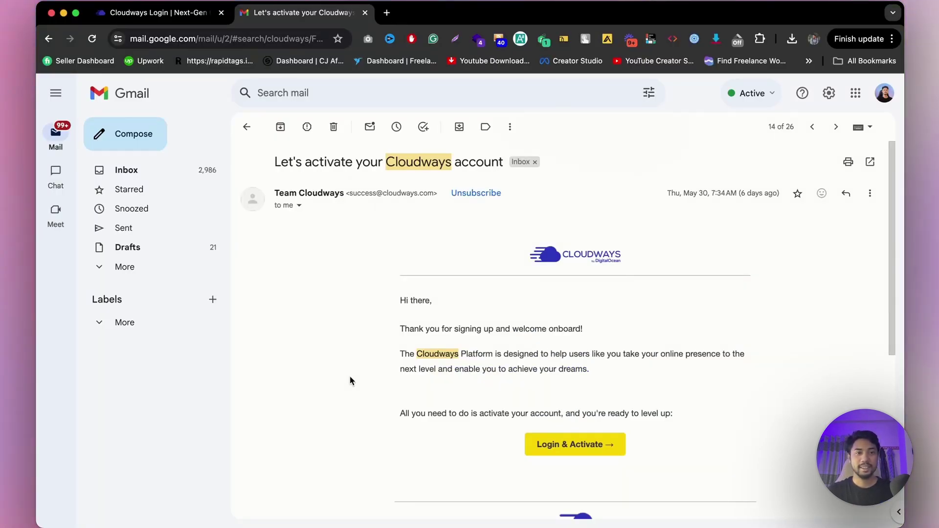
Step: Read the 'Let's activate your Cloudways account' email, then return to the Cloudways login tab
scroll(538, 372, down, 1)
scroll(543, 373, down, 3)
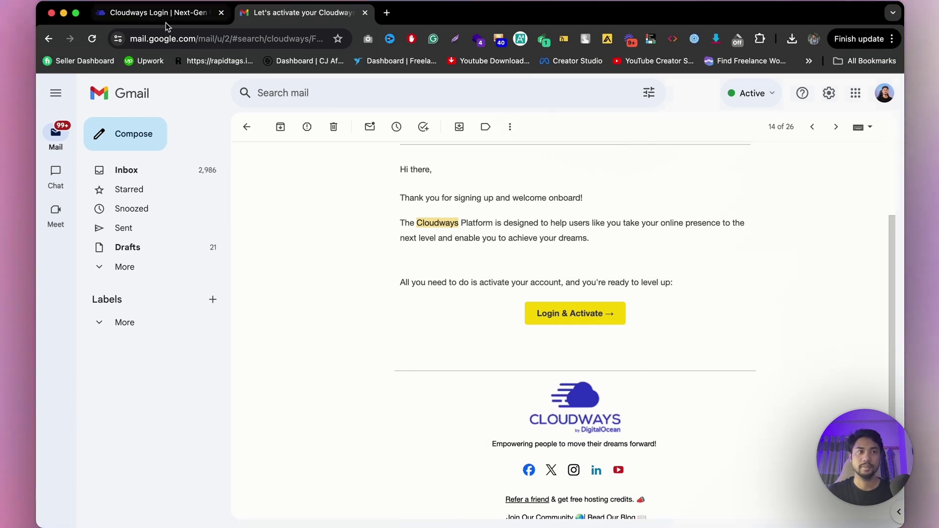
key(super+1)
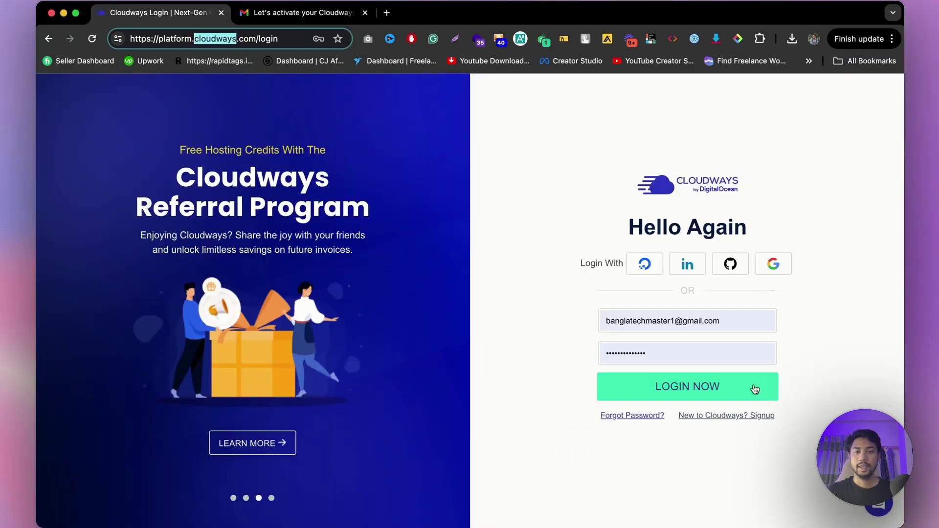
Step: Log in to Cloudways and look over the Deploy your Managed Application page
click(711, 387)
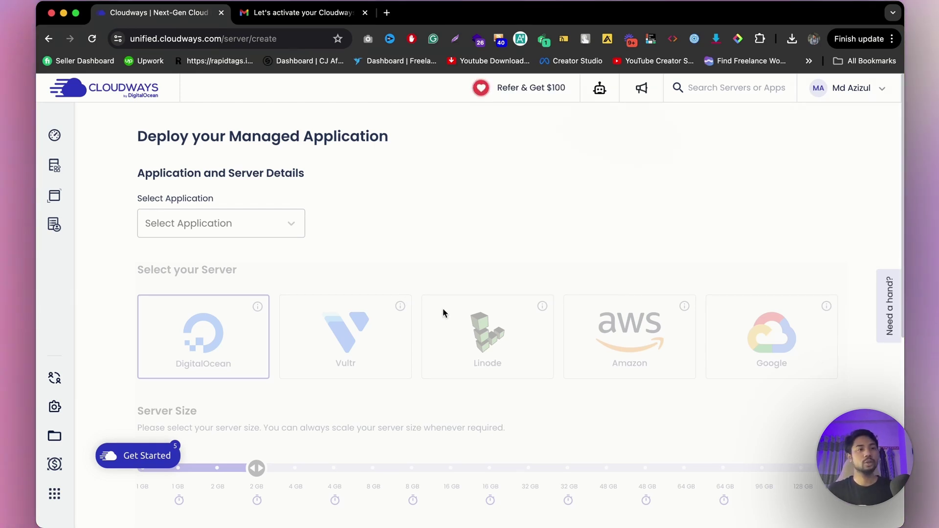
scroll(388, 262, down, 4)
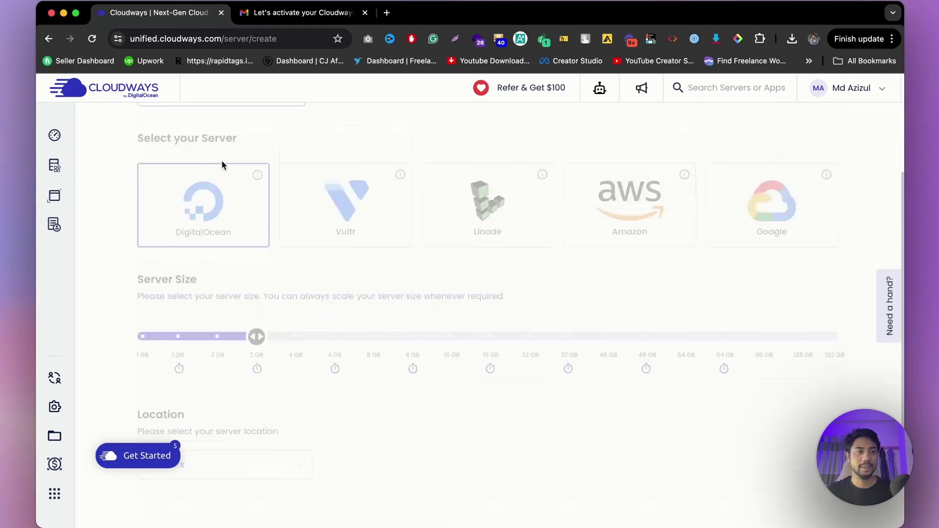
scroll(223, 155, up, 4)
Step: Open the Dashboard and confirm it reports 0 servers, 0 Flexible Apps and 0 Autonomous Apps
mouse_move(66, 138)
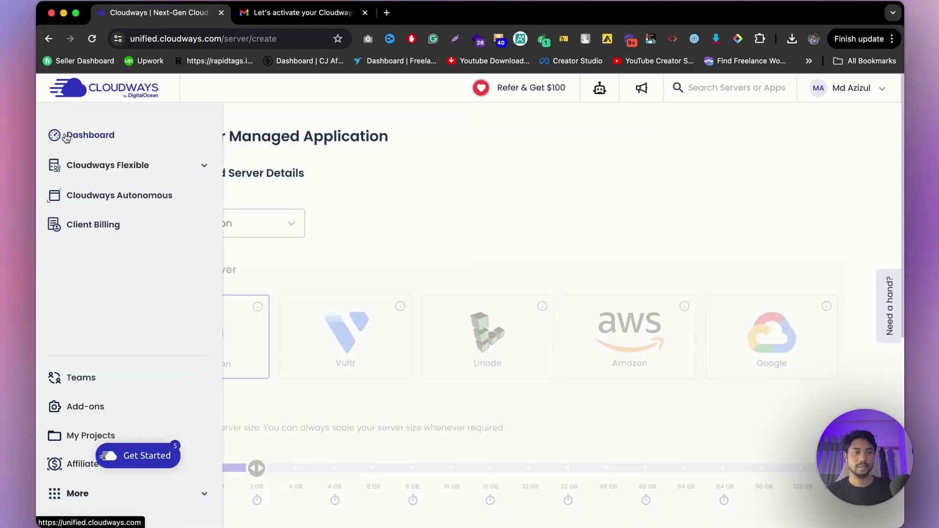
click(66, 138)
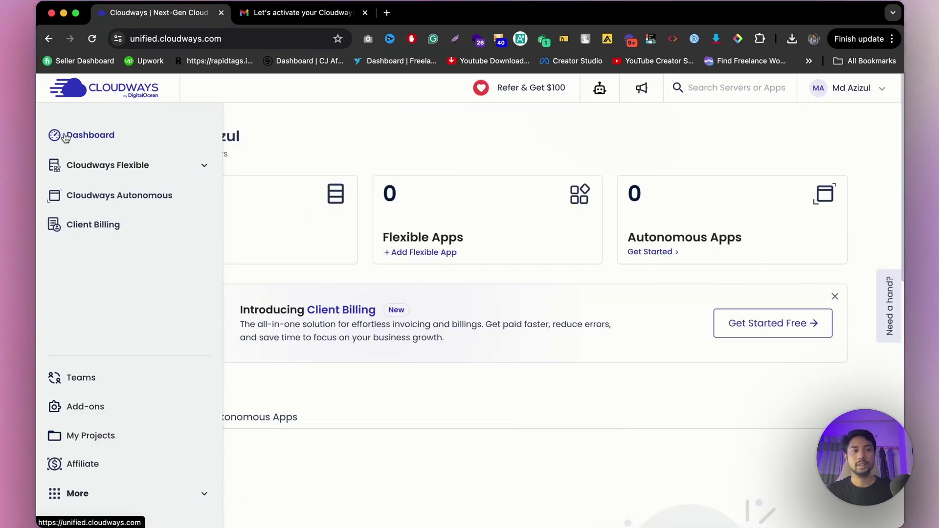
scroll(430, 249, down, 3)
scroll(432, 252, up, 3)
scroll(431, 251, up, 1)
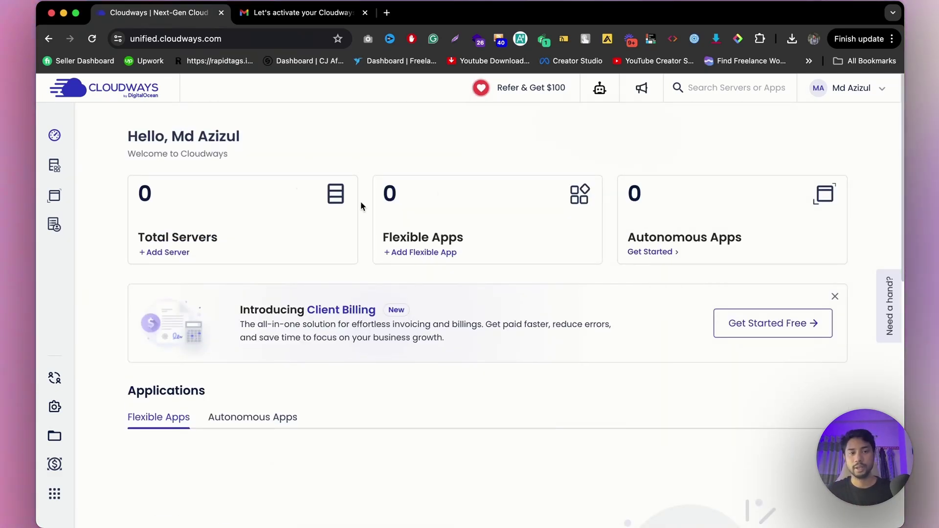
scroll(650, 235, down, 1)
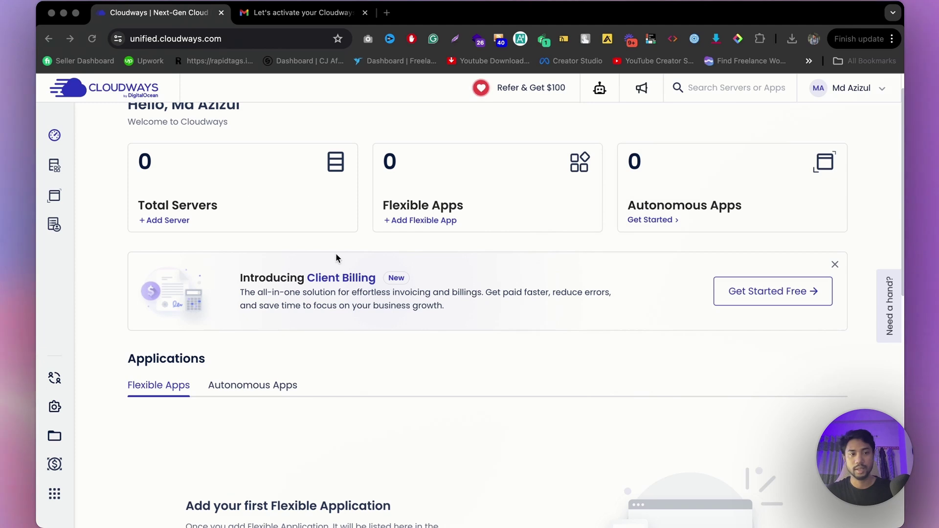
scroll(411, 243, down, 1)
scroll(293, 240, up, 2)
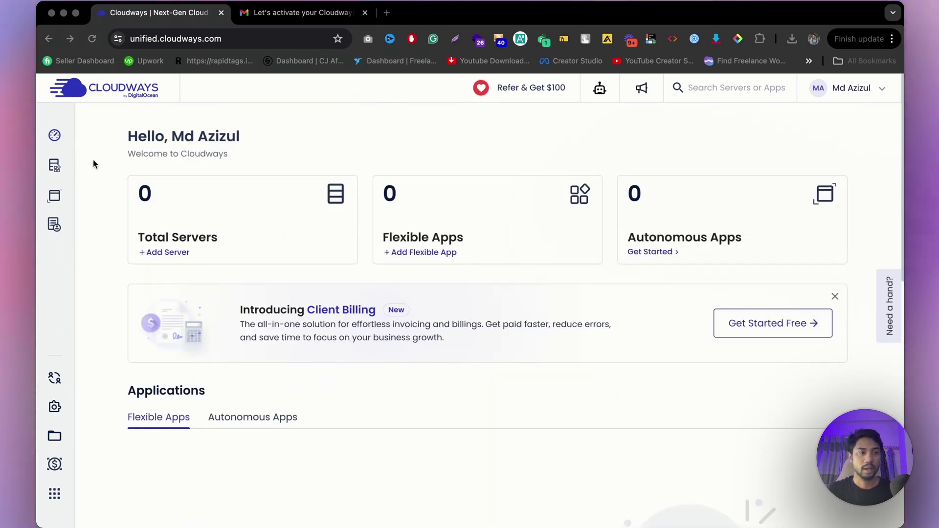
click(67, 177)
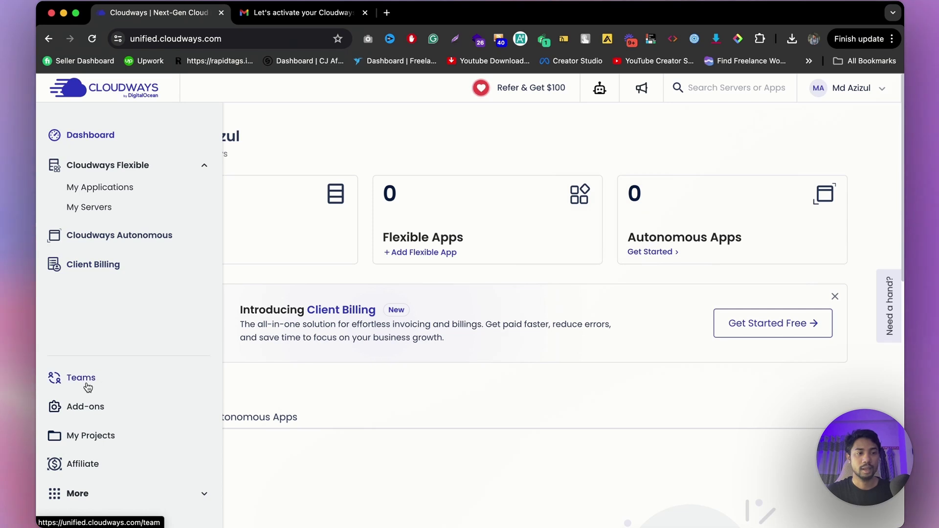
Step: Open Add-ons and review the list from Support Add-on down to Malware Protection
click(94, 408)
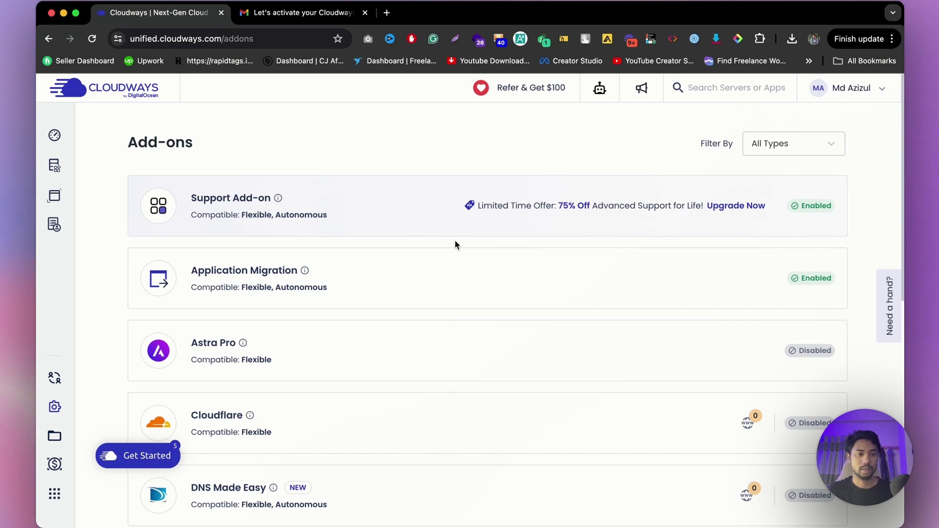
scroll(455, 245, down, 5)
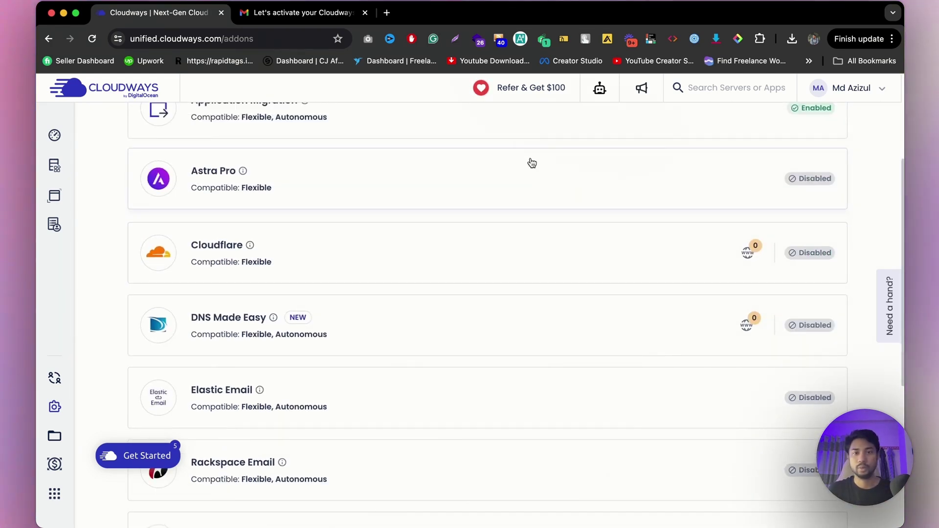
scroll(342, 206, down, 1)
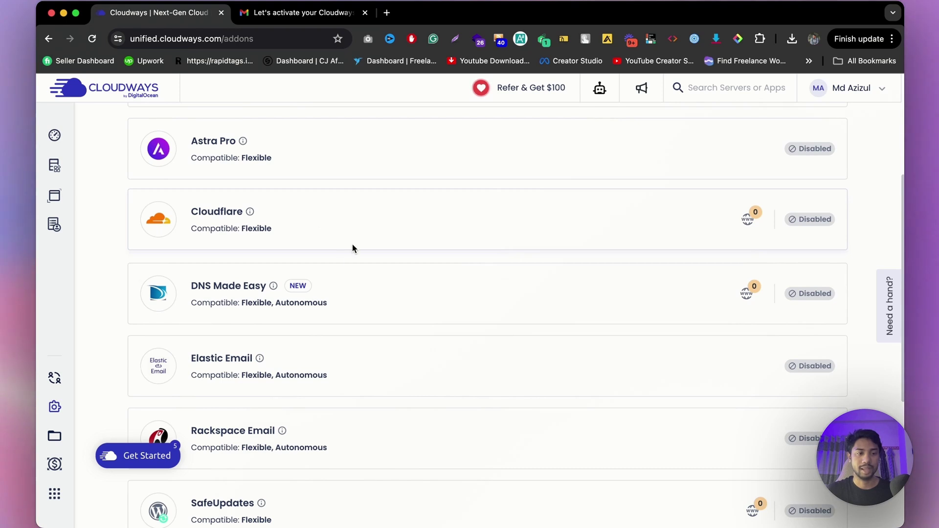
scroll(353, 250, down, 7)
scroll(382, 205, up, 1)
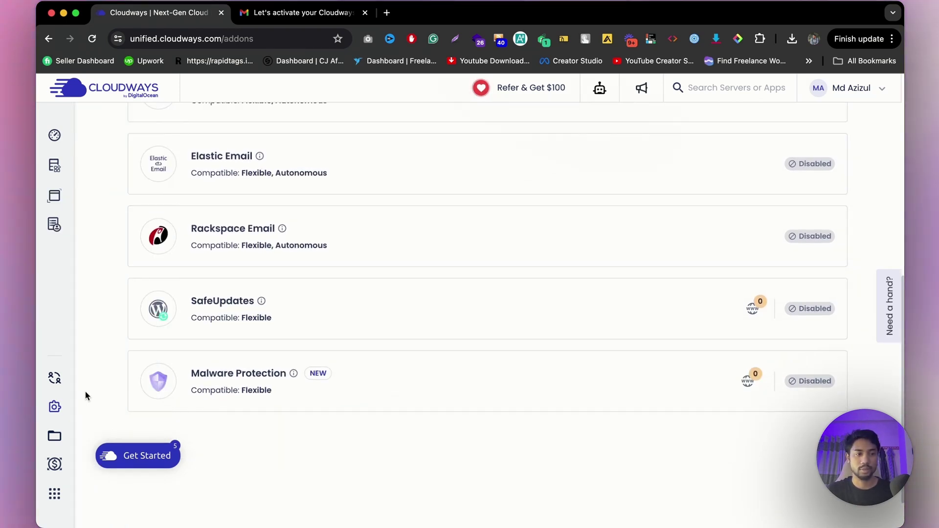
Step: Check the empty My Projects page, then open My Account's Profile settings
click(74, 437)
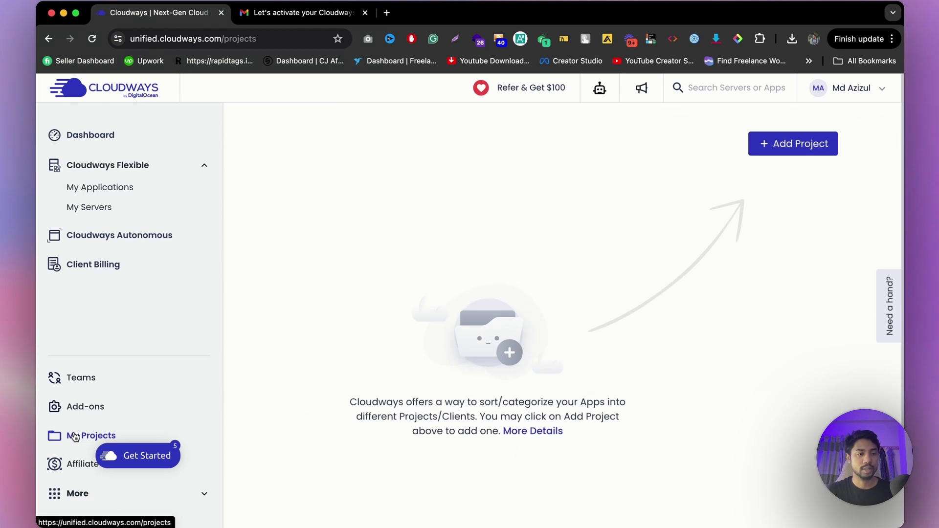
mouse_move(39, 478)
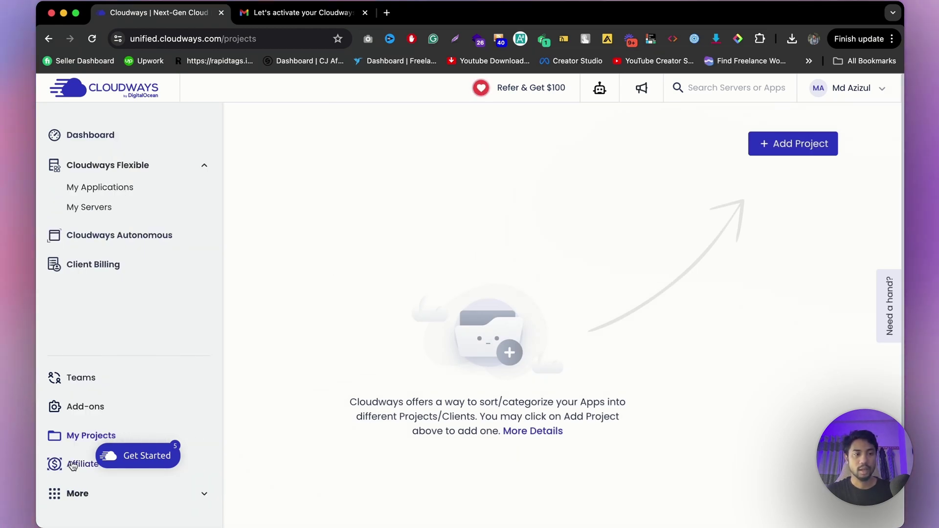
click(874, 96)
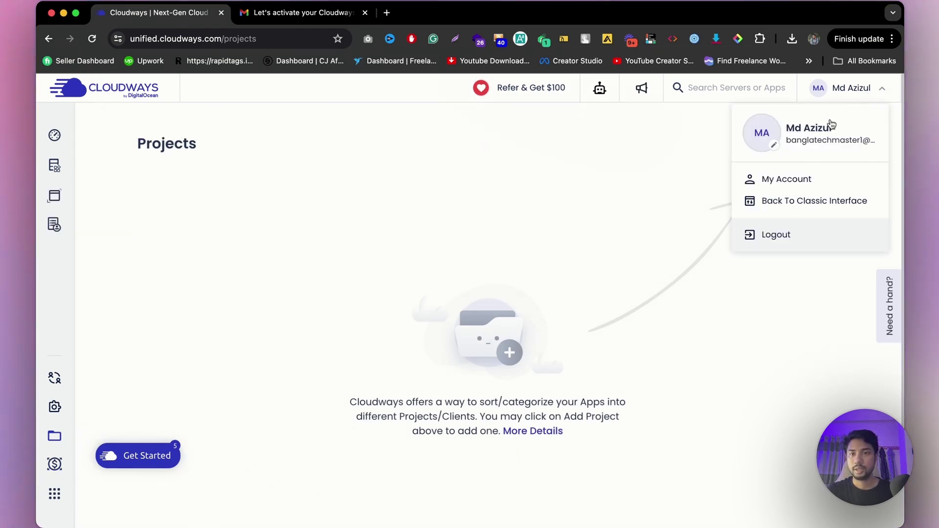
click(874, 96)
click(876, 91)
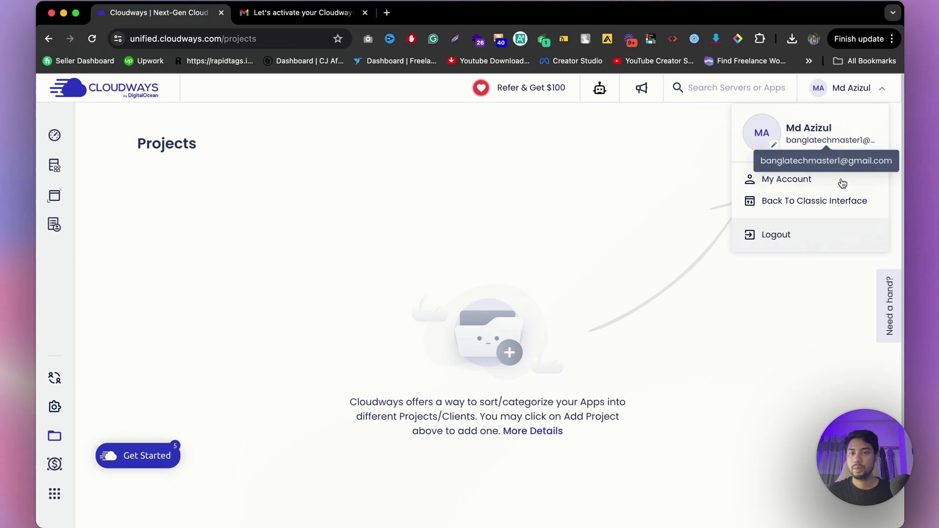
click(789, 185)
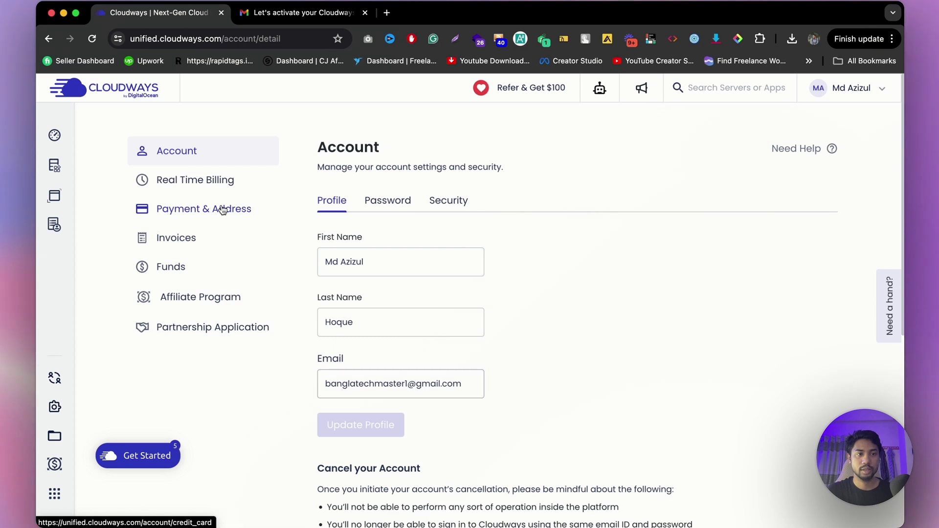
Step: Review the card address, billing address and payment card sections under Payment & Address
click(223, 211)
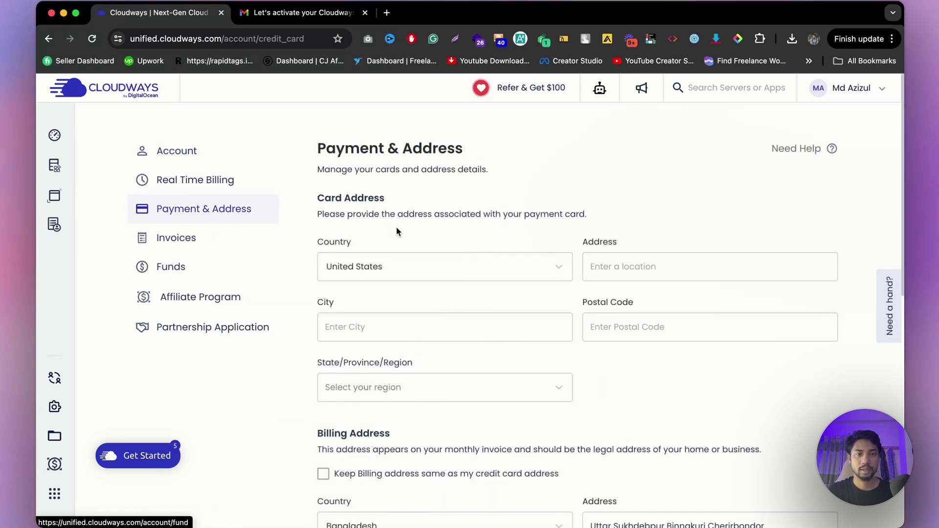
scroll(483, 216, down, 5)
scroll(482, 224, down, 3)
scroll(482, 227, up, 5)
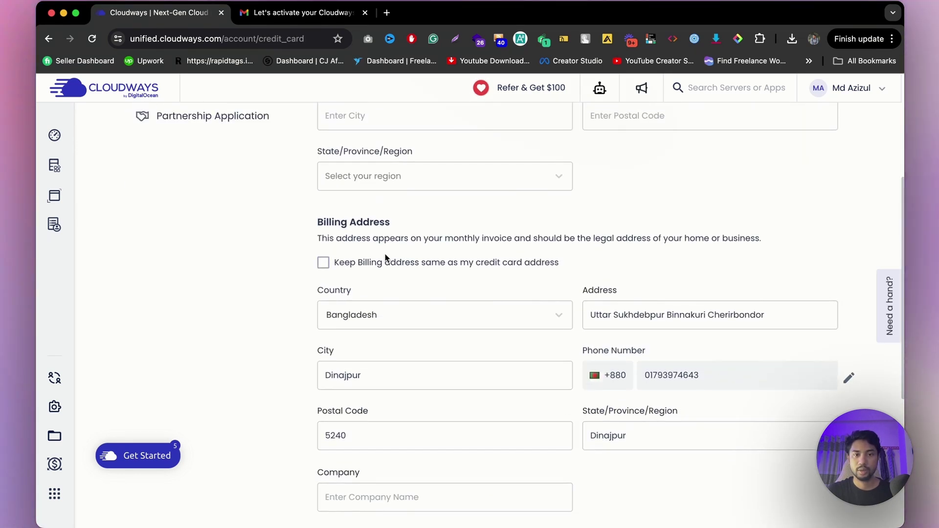
scroll(412, 233, down, 10)
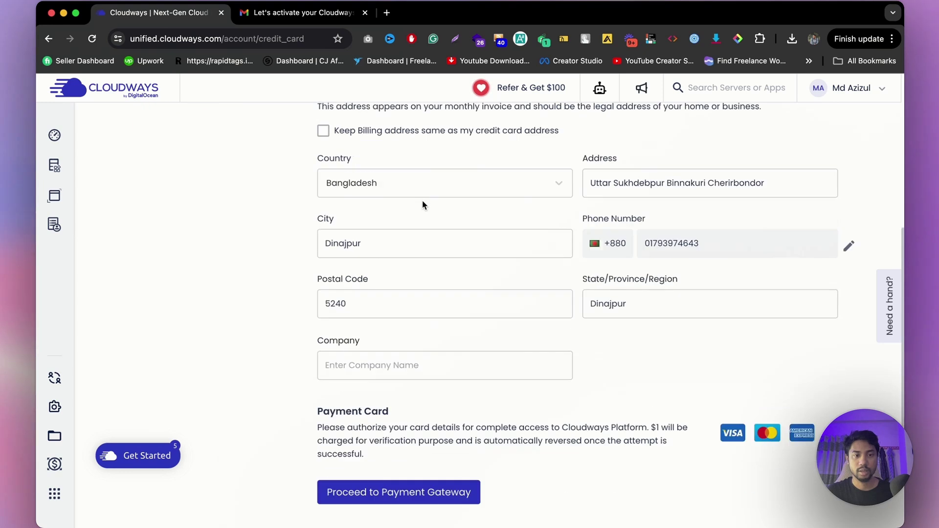
scroll(544, 402, up, 10)
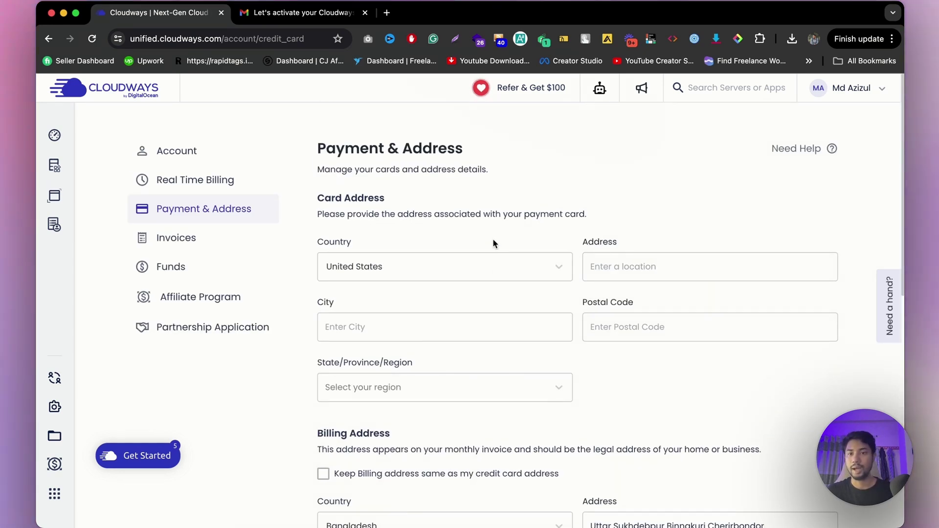
scroll(492, 240, down, 4)
scroll(454, 287, up, 4)
mouse_move(75, 171)
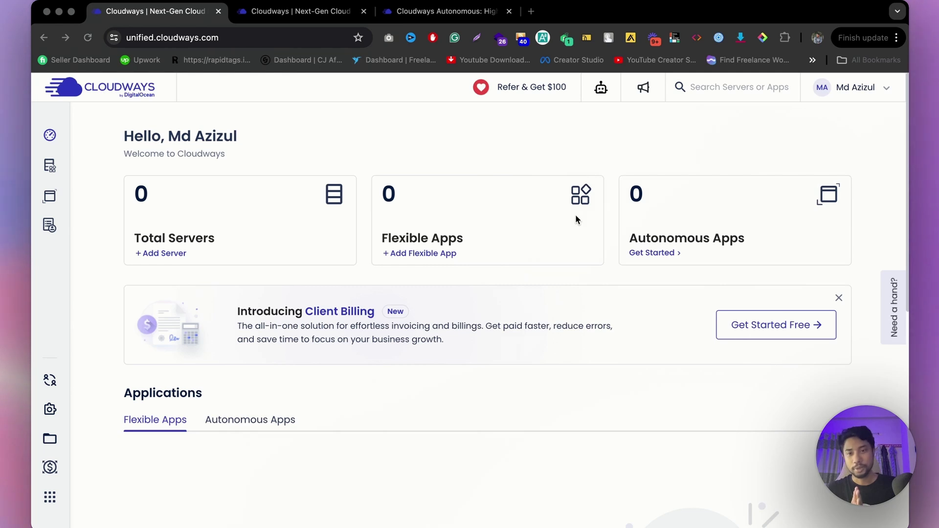
Step: Open Cloudways Autonomous, browse the plan cards, and compare all plans from $35 to $1640/mo
mouse_move(50, 196)
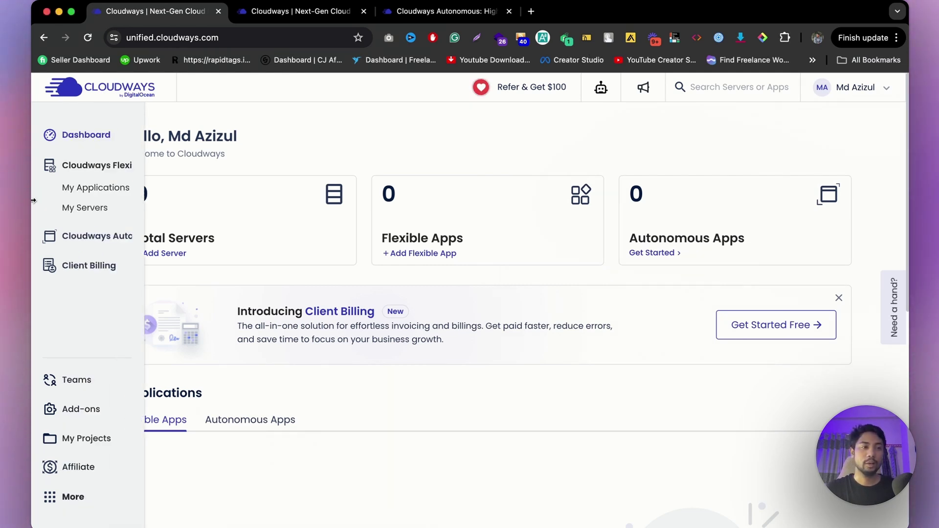
click(72, 239)
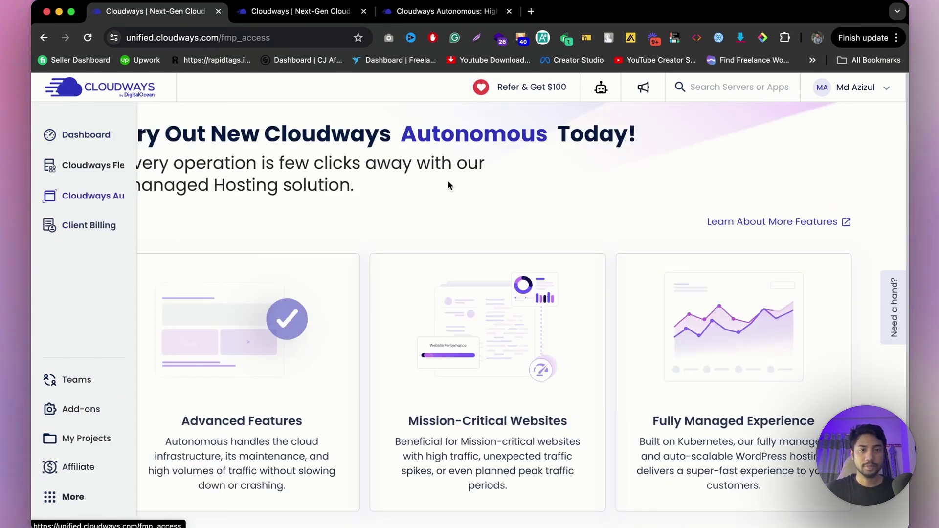
scroll(451, 189, down, 2)
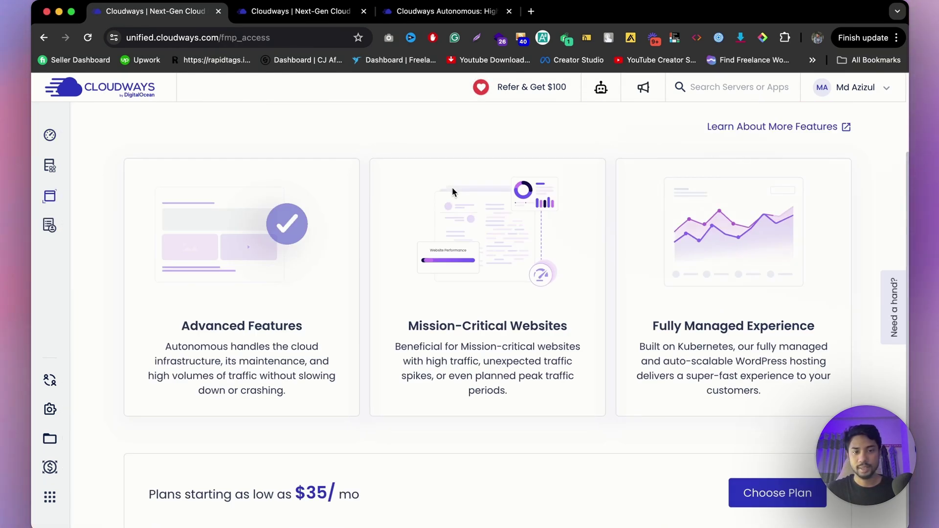
click(799, 495)
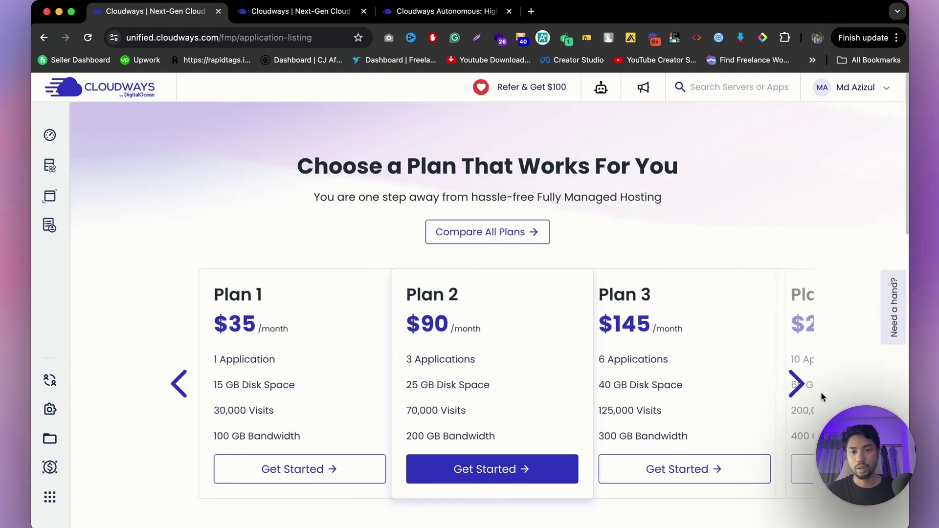
click(796, 384)
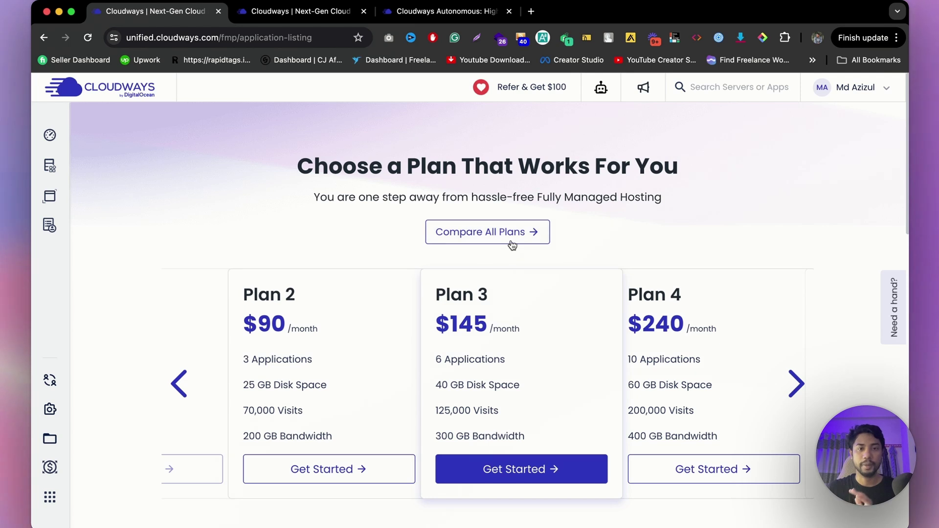
click(512, 246)
scroll(536, 327, down, 1)
scroll(522, 328, up, 2)
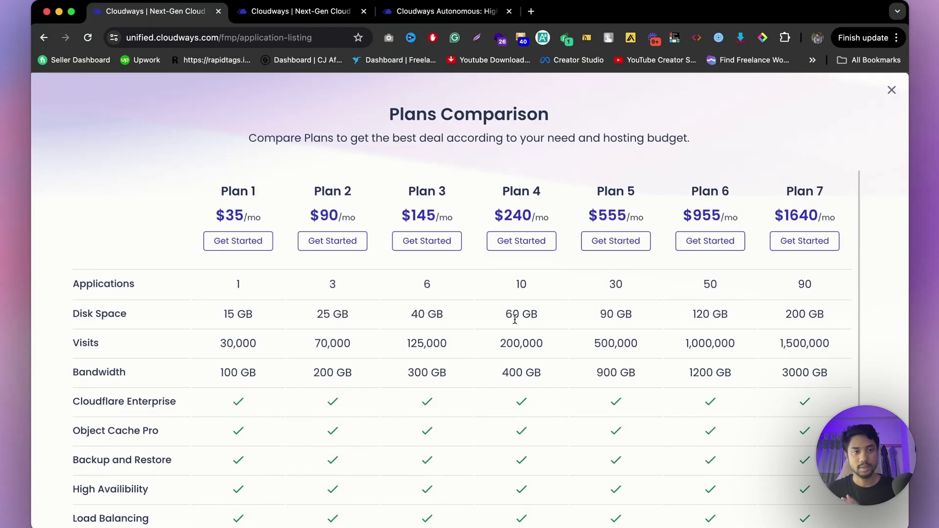
Step: Highlight Plan 1 and Disk in the comparison, then close it and slide back to Plan 1
triple_click(238, 191)
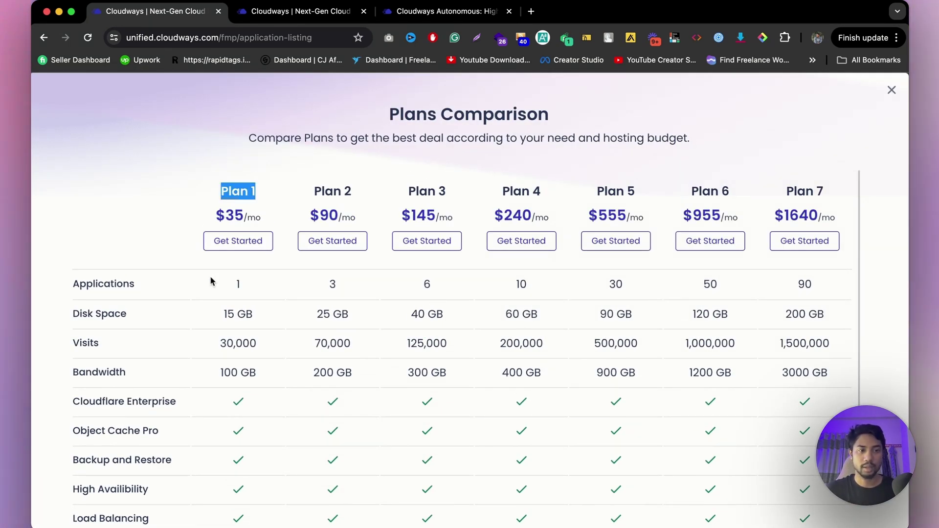
double_click(79, 313)
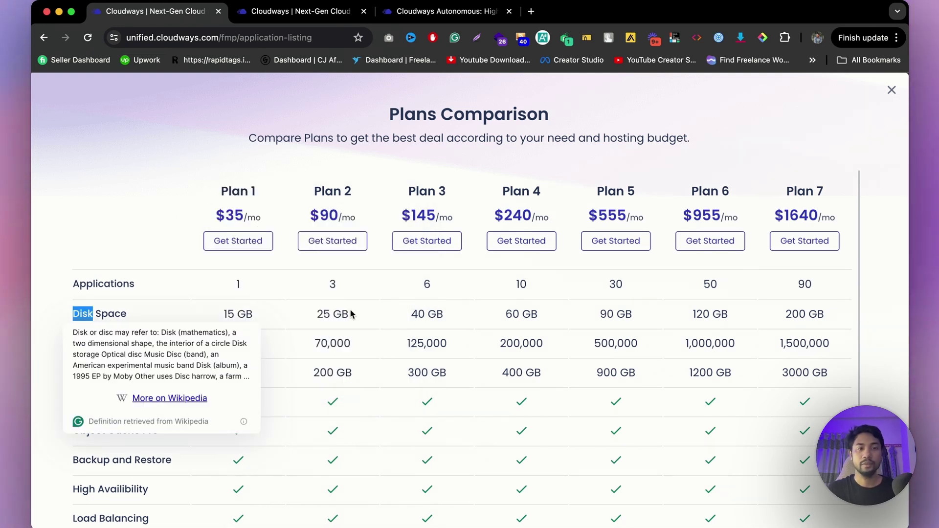
click(891, 91)
scroll(550, 276, down, 4)
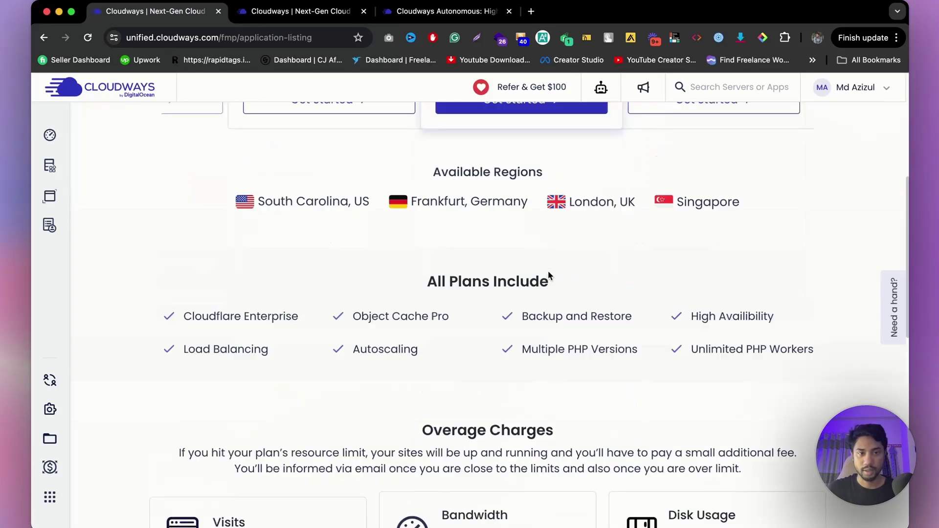
scroll(548, 271, down, 10)
scroll(550, 277, up, 7)
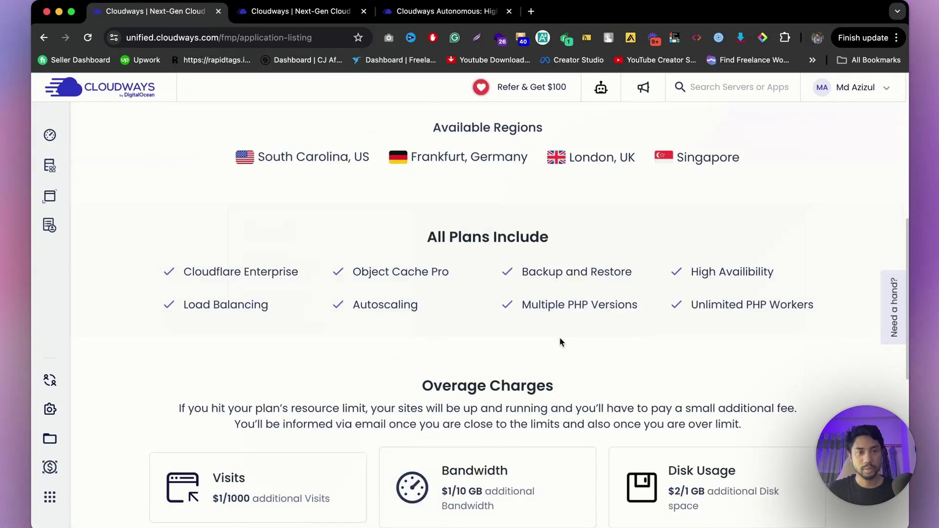
scroll(558, 343, up, 8)
click(174, 389)
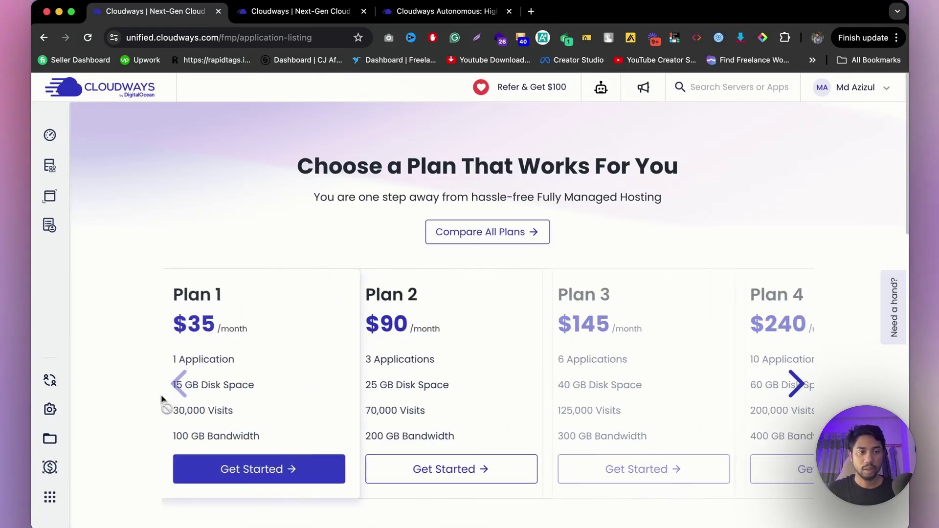
Step: Choose the $35/month Plan 1, then switch to the Cloudways Autonomous FAQ tab
click(389, 470)
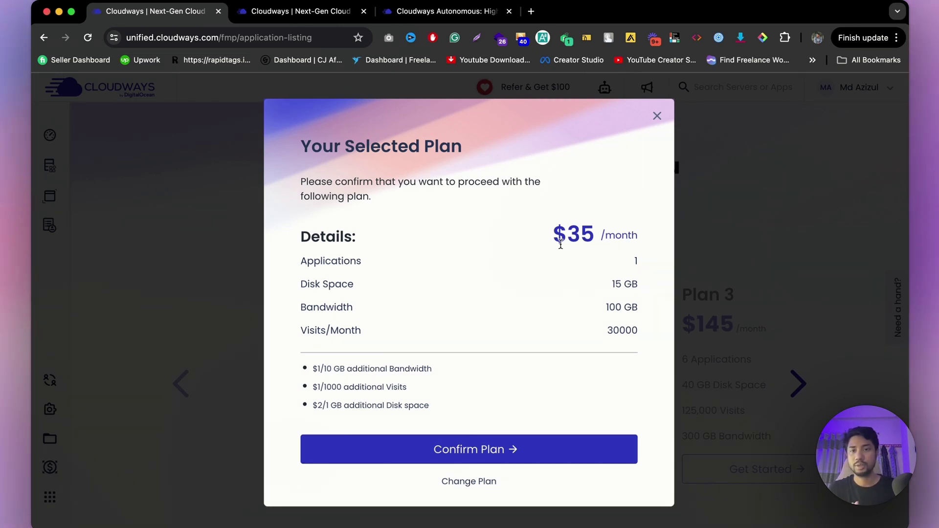
click(415, 19)
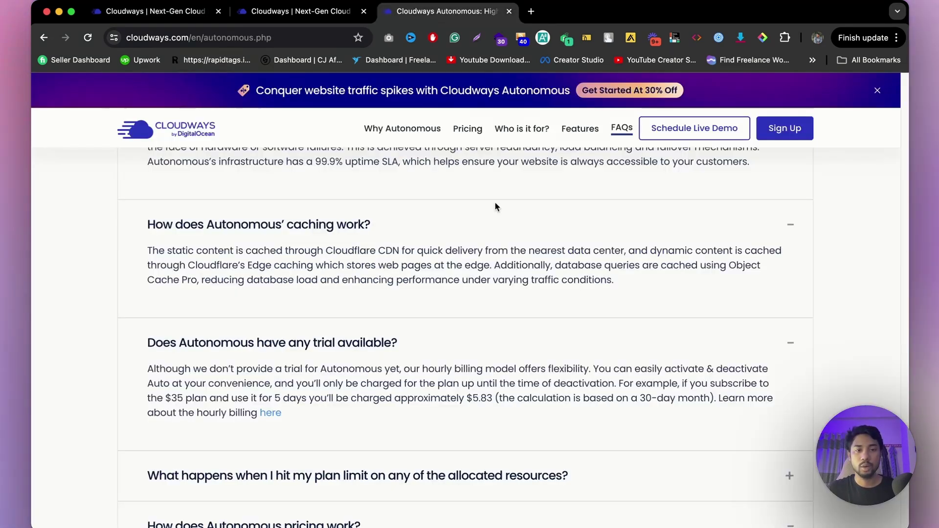
Step: Read the FAQ answer on Autonomous trials and hourly billing, then reselect the $35/month Plan 1
scroll(461, 361, down, 1)
scroll(462, 361, down, 1)
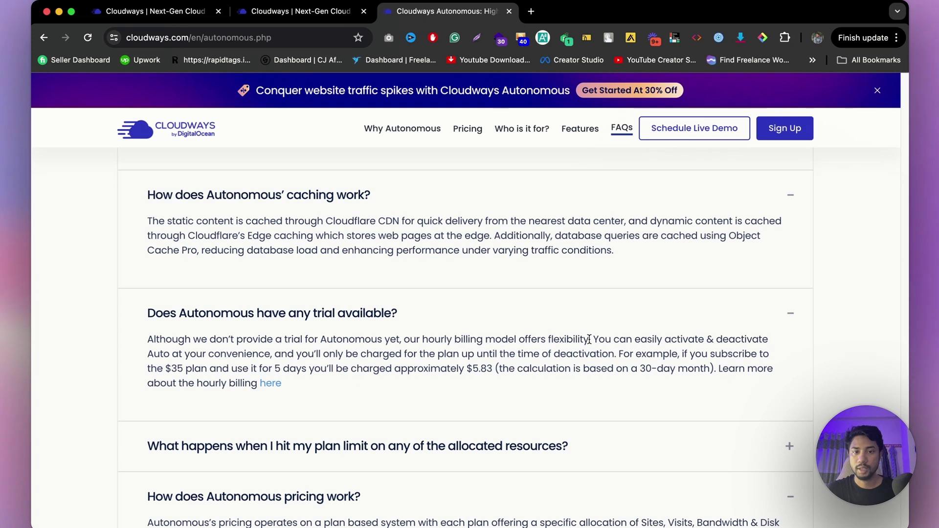
drag(605, 341, 271, 355)
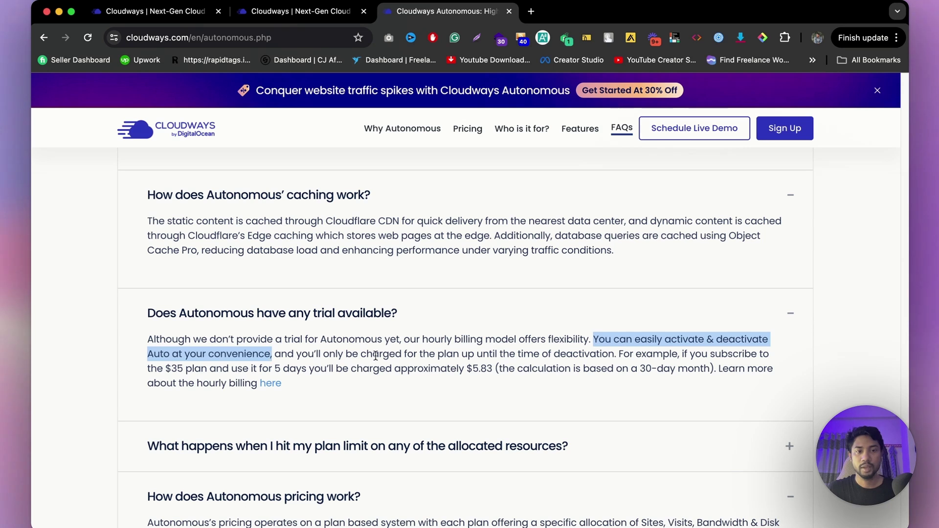
click(406, 354)
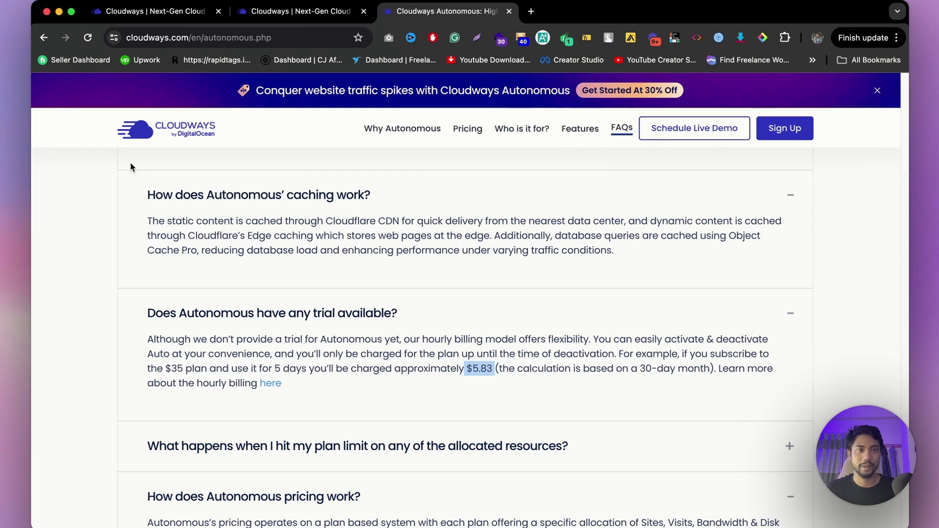
click(319, 14)
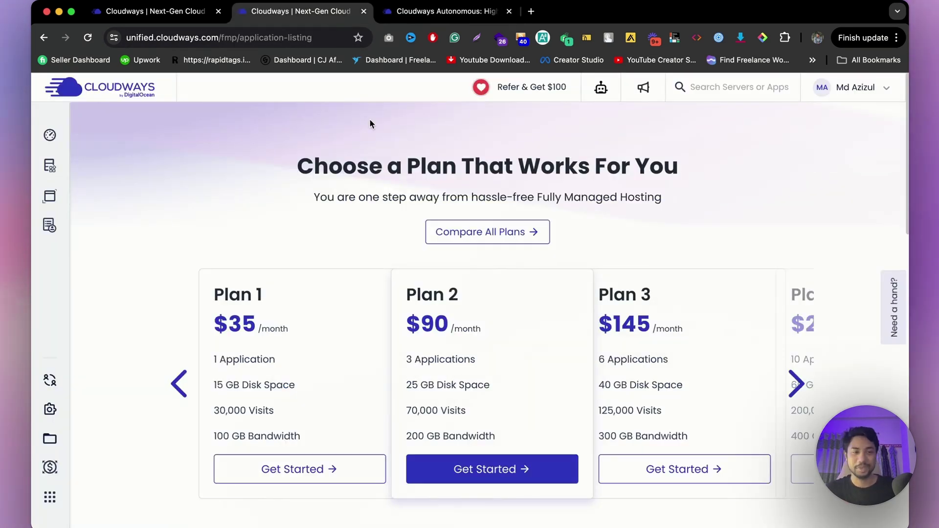
click(310, 471)
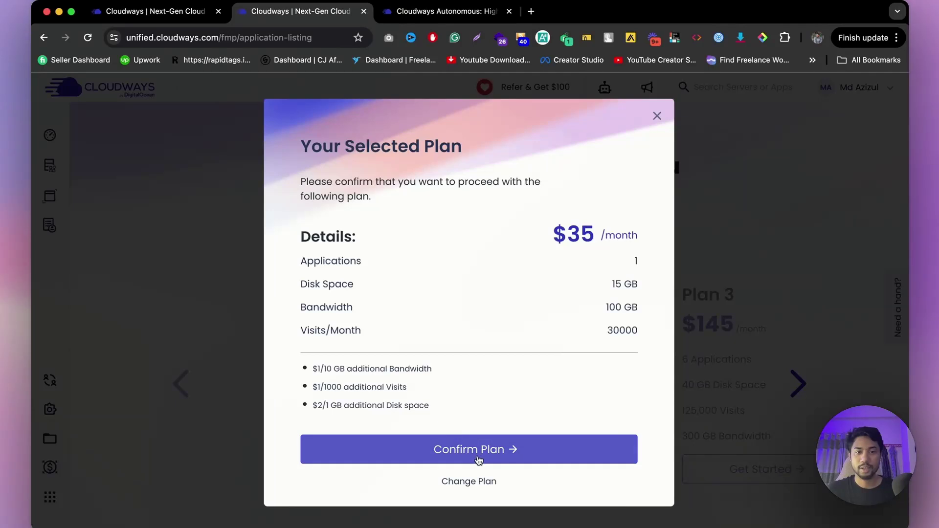
Step: Confirm Plan 1 and name the application Expert Azi
click(477, 453)
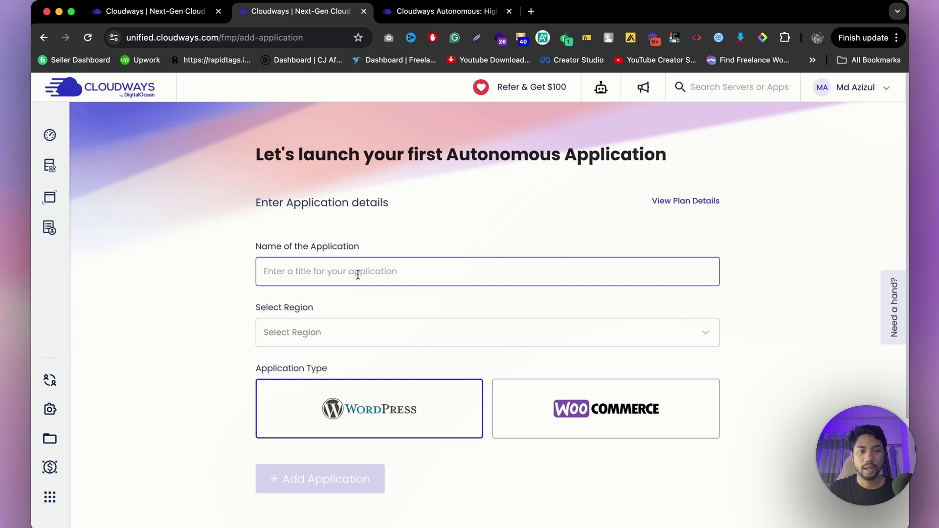
click(387, 267)
text(Expert Azi)
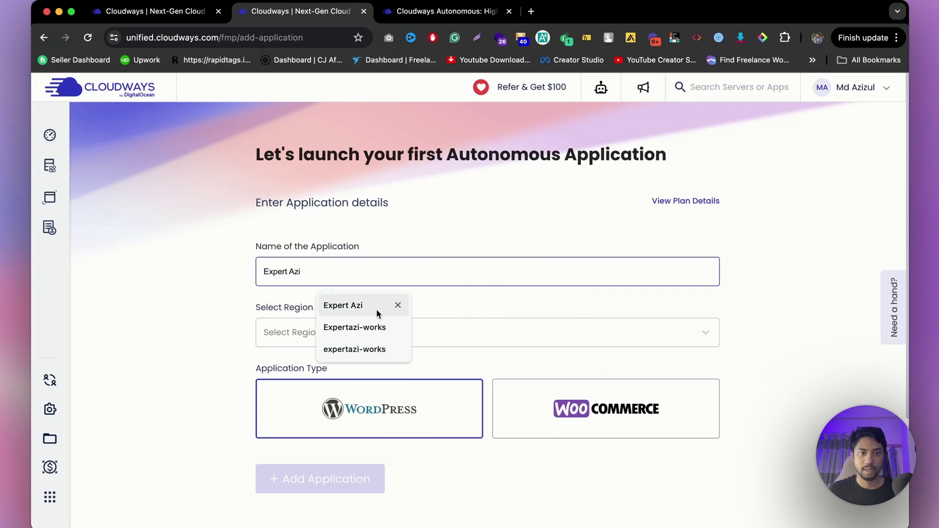
click(377, 307)
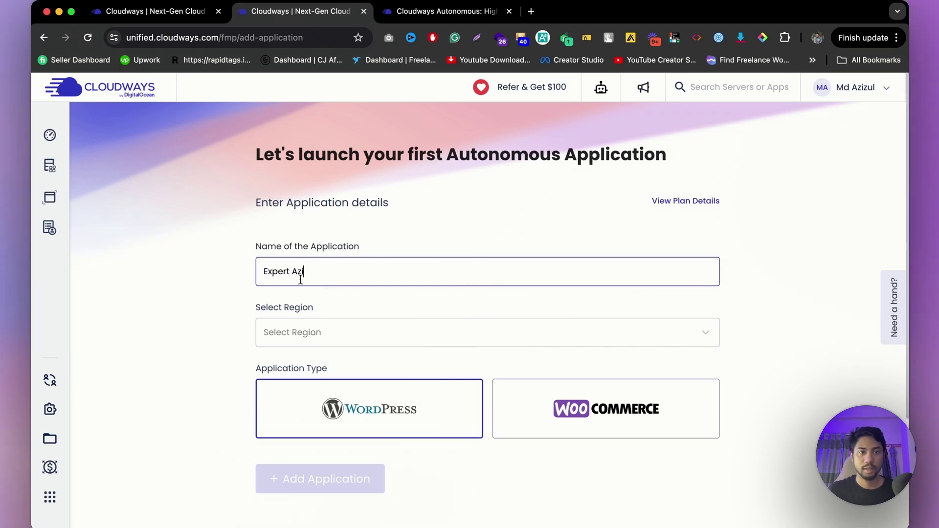
Step: Set the application's hosting region to Singapore
click(359, 335)
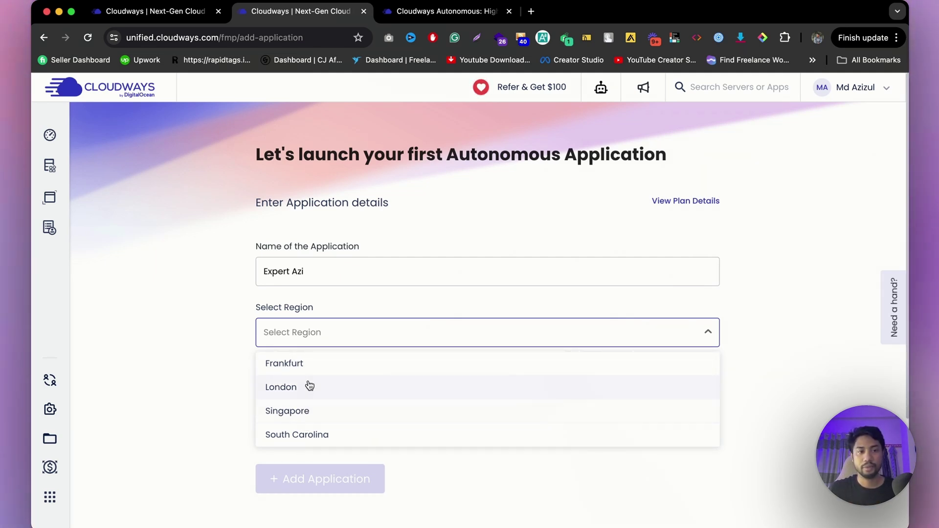
click(323, 411)
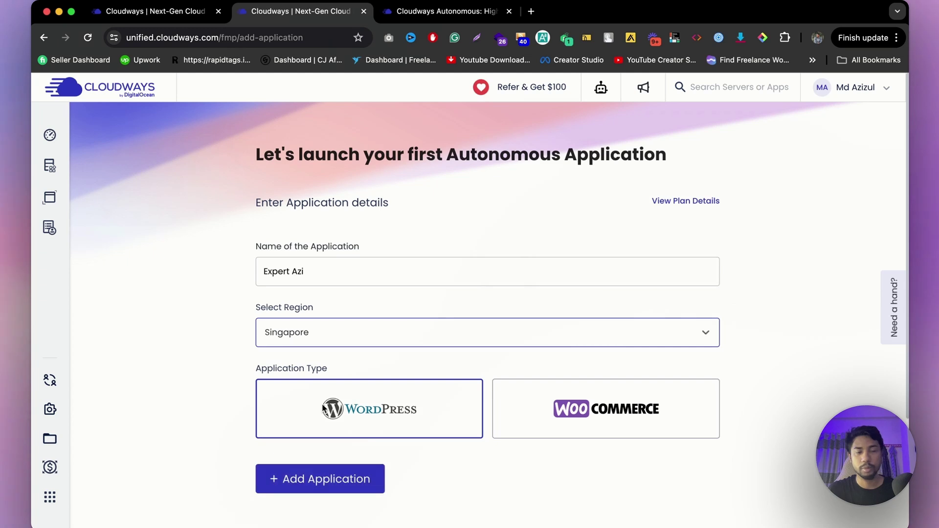
click(352, 333)
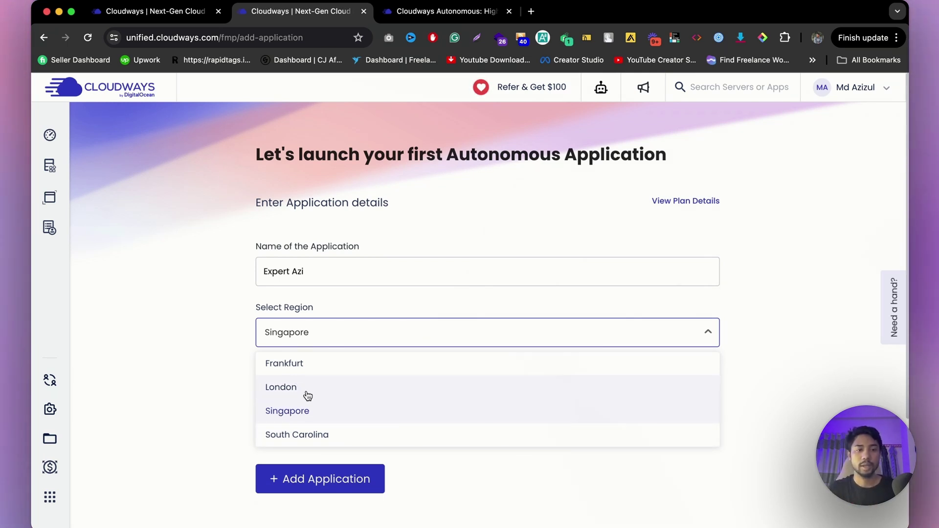
click(316, 411)
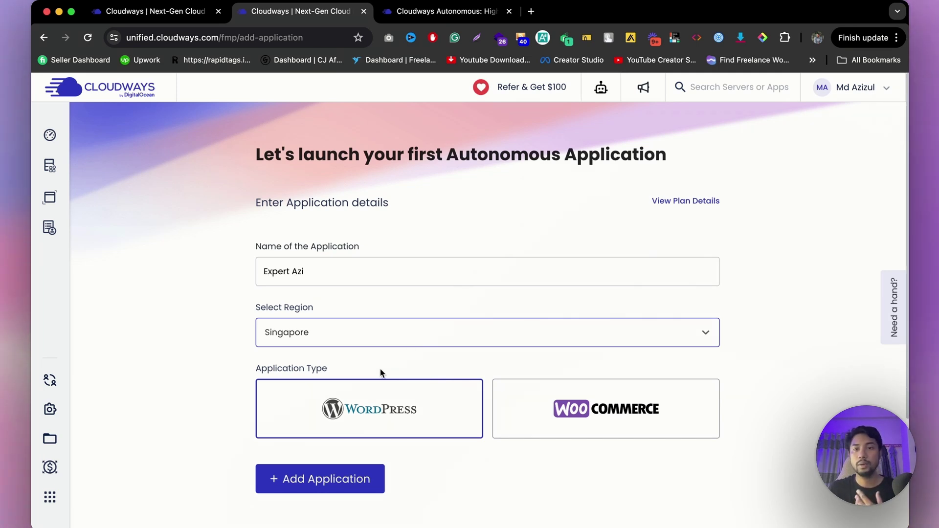
Step: Choose WooCommerce as the application type
click(537, 401)
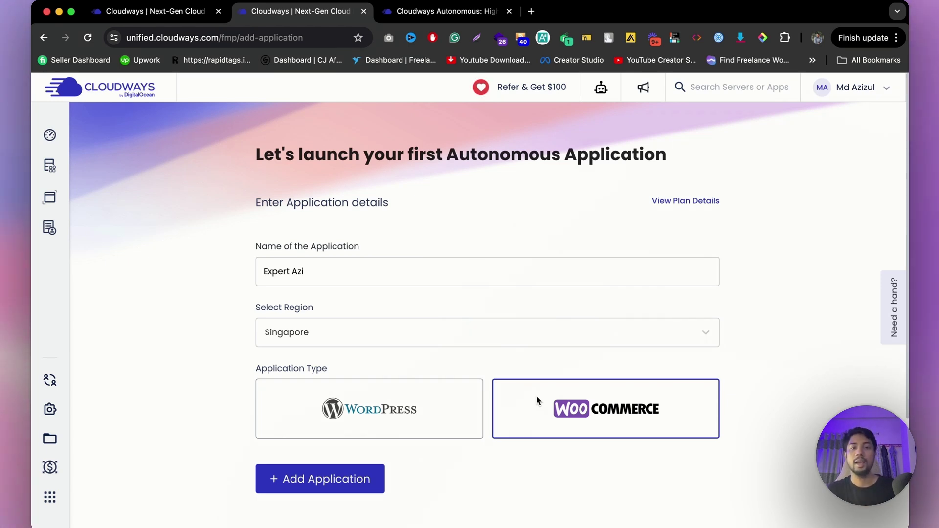
scroll(546, 456, down, 3)
scroll(504, 392, down, 1)
scroll(371, 384, up, 4)
scroll(291, 329, down, 4)
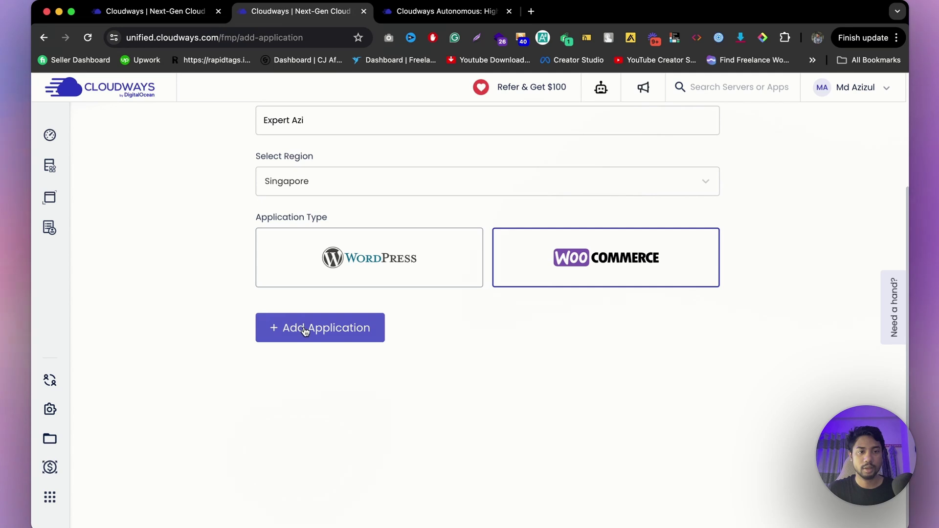
Step: Add the Expert Azi application, postpone migration, and open its extra actions menu
click(304, 329)
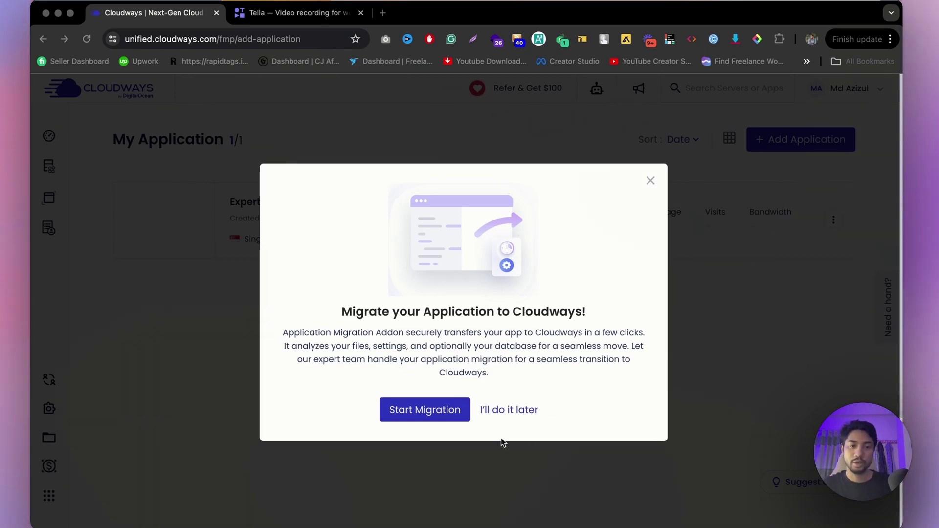
click(506, 411)
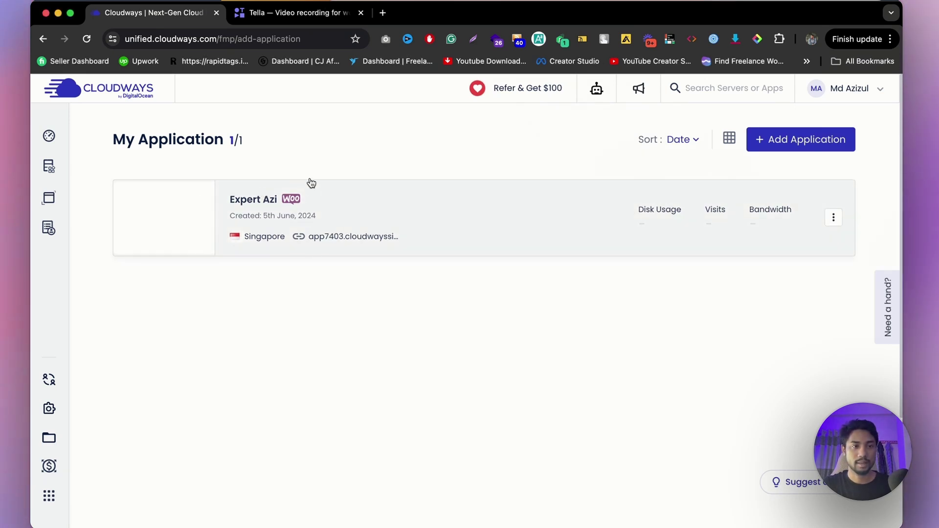
click(834, 219)
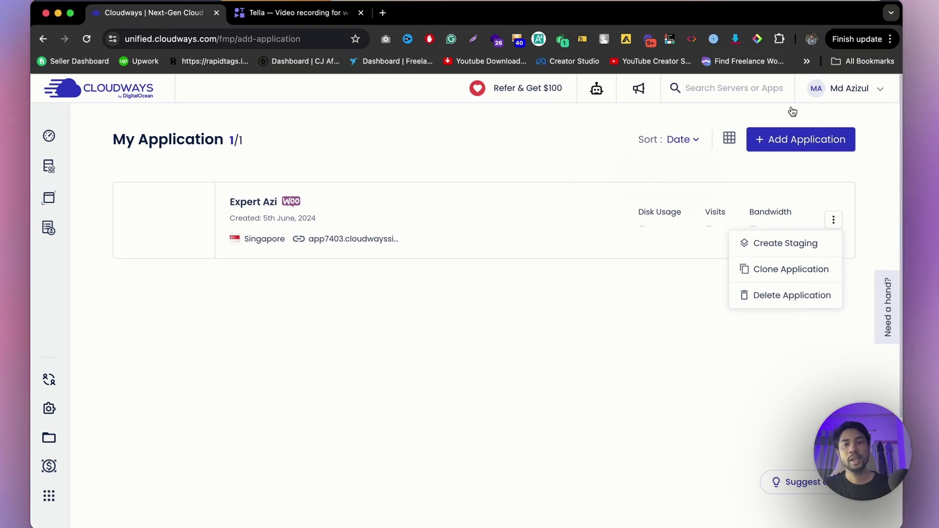
Step: Attempt to add a second application, dismiss the limit warning, and open the temporary site
click(803, 141)
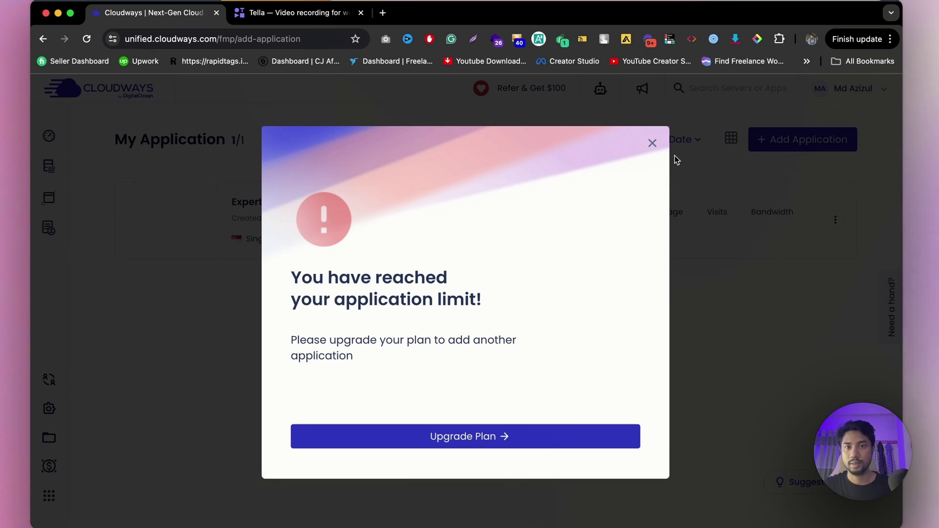
click(653, 144)
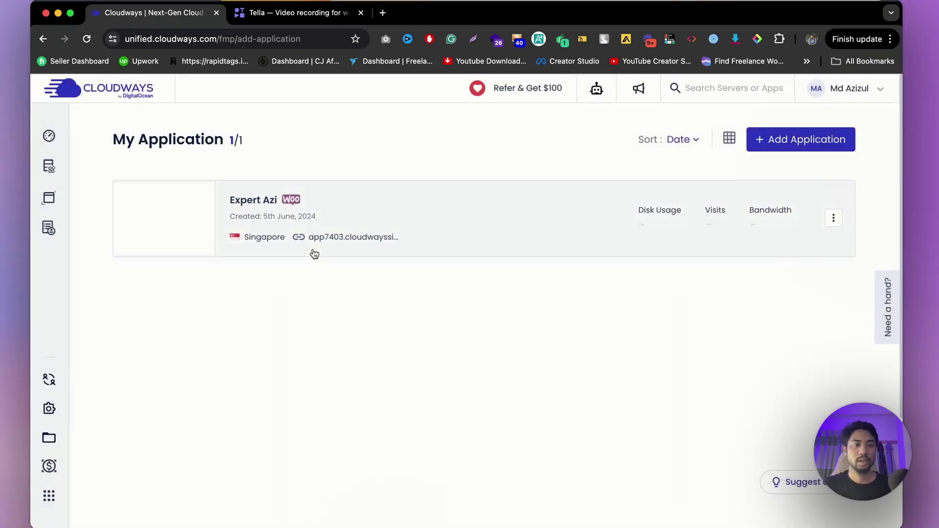
click(368, 239)
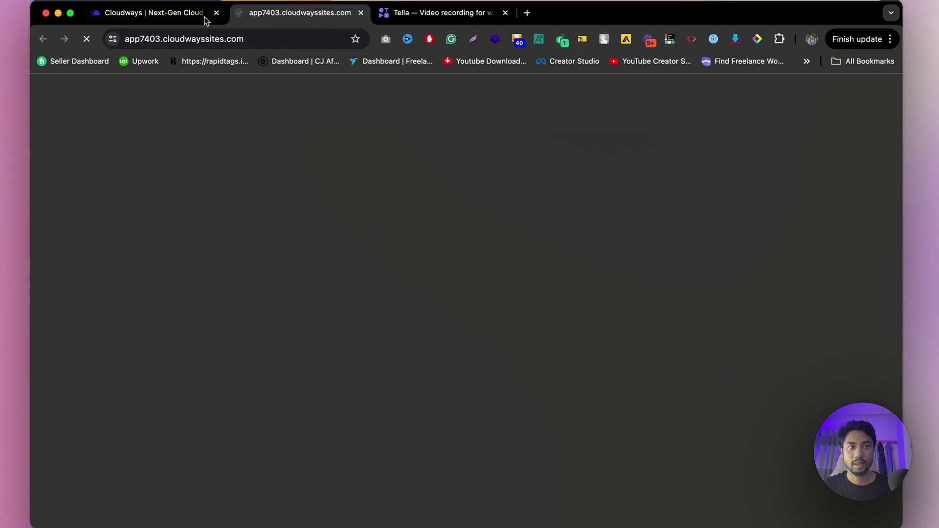
click(209, 16)
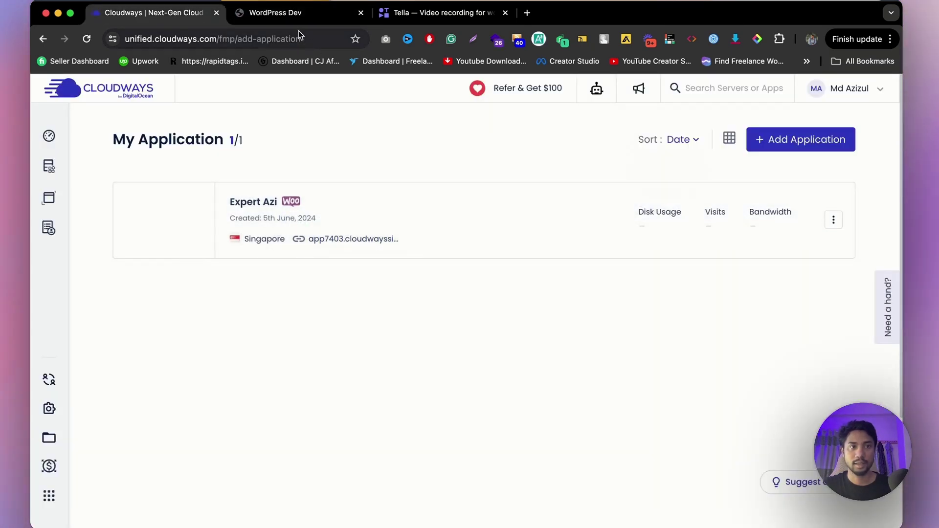
Step: Look over the migrated site, then open the Expert Azi application's overview page
click(297, 24)
scroll(509, 268, down, 10)
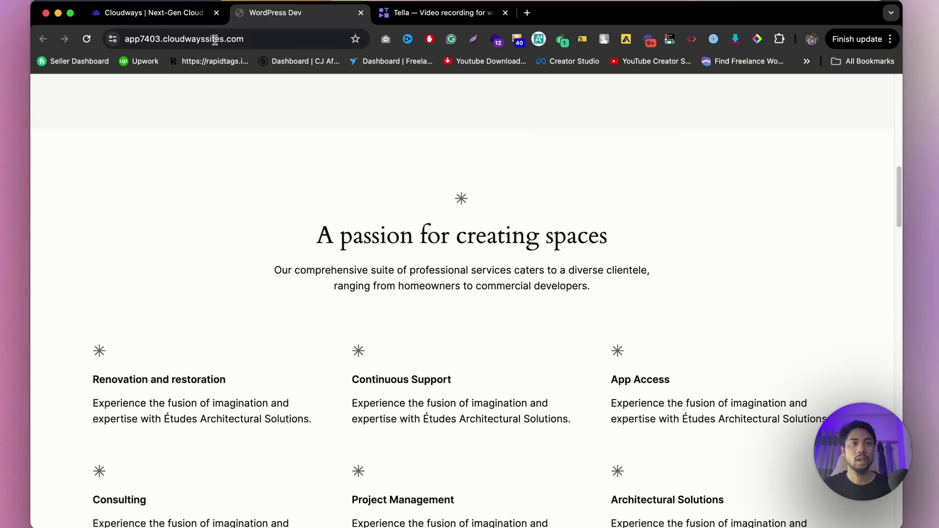
click(157, 13)
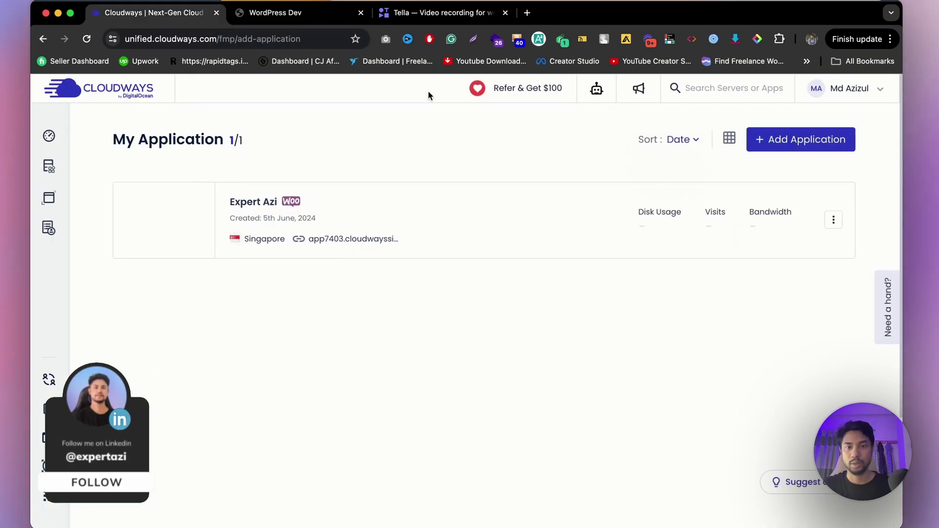
click(196, 201)
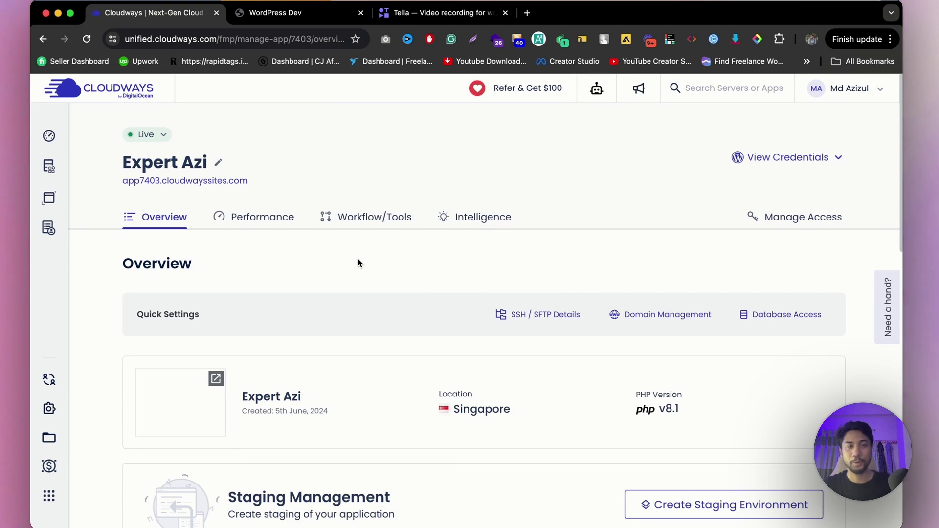
Step: Scroll through the Expert Azi Overview and view the app's Performance caching details
scroll(313, 253, down, 2)
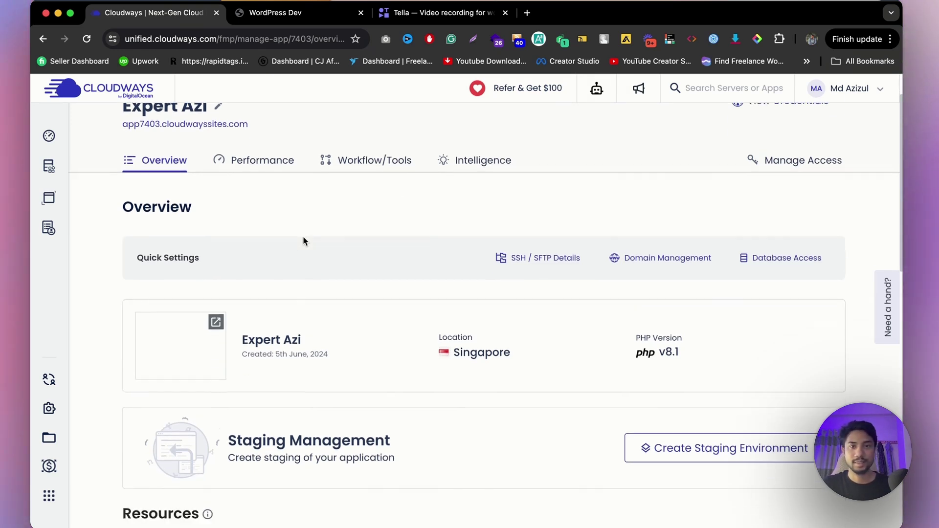
scroll(302, 241, up, 1)
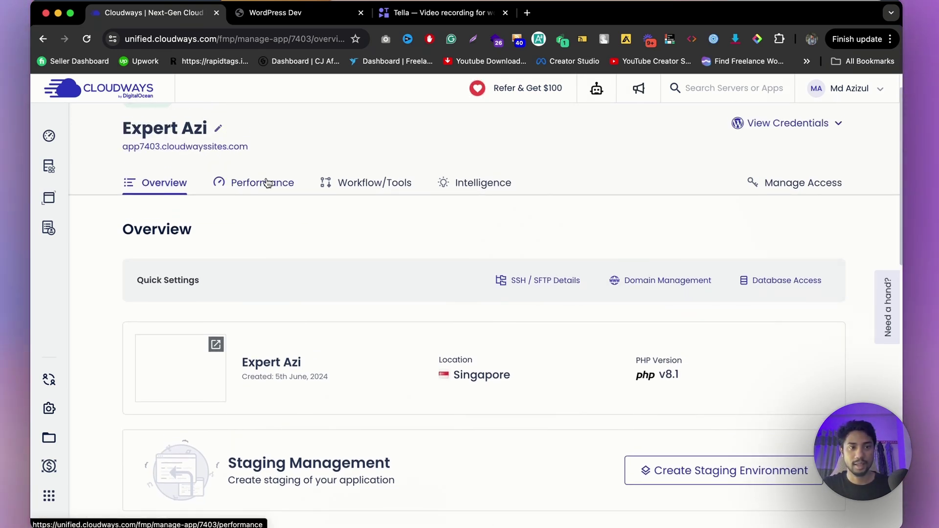
scroll(304, 201, down, 3)
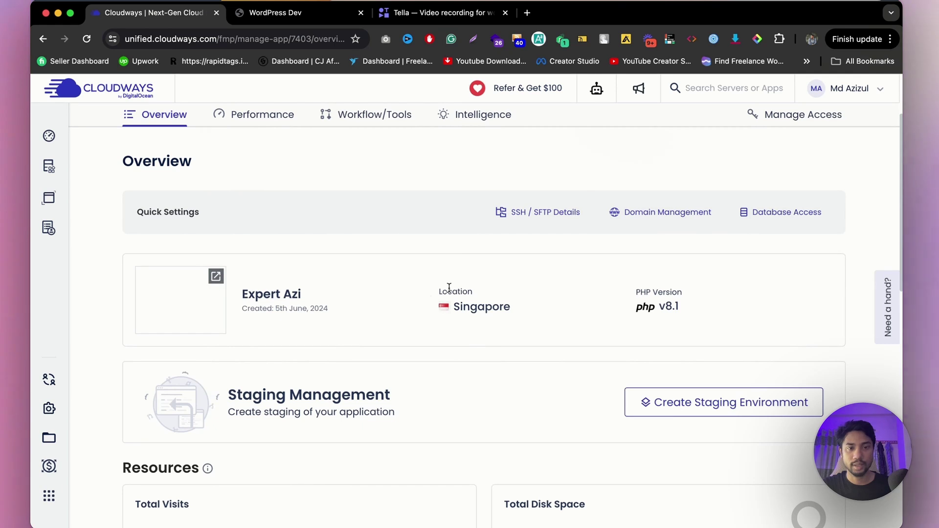
scroll(424, 294, down, 5)
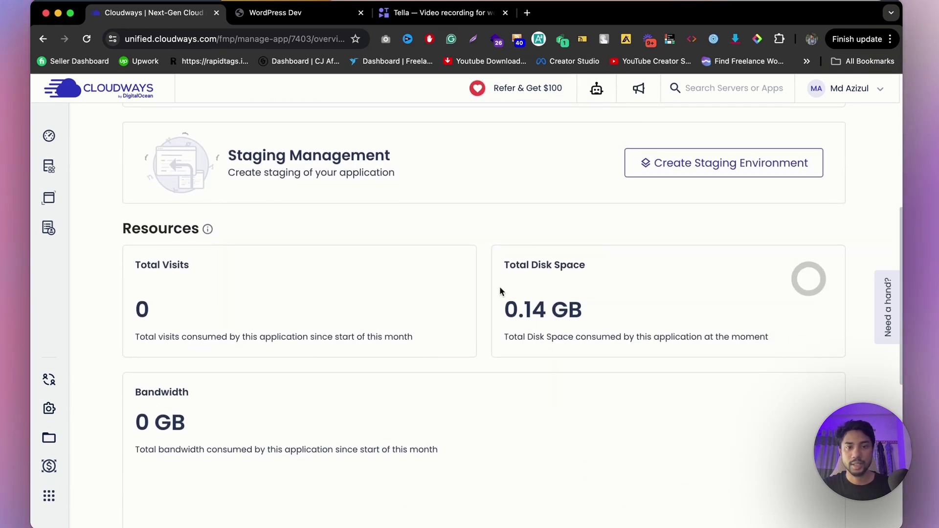
scroll(560, 310, down, 8)
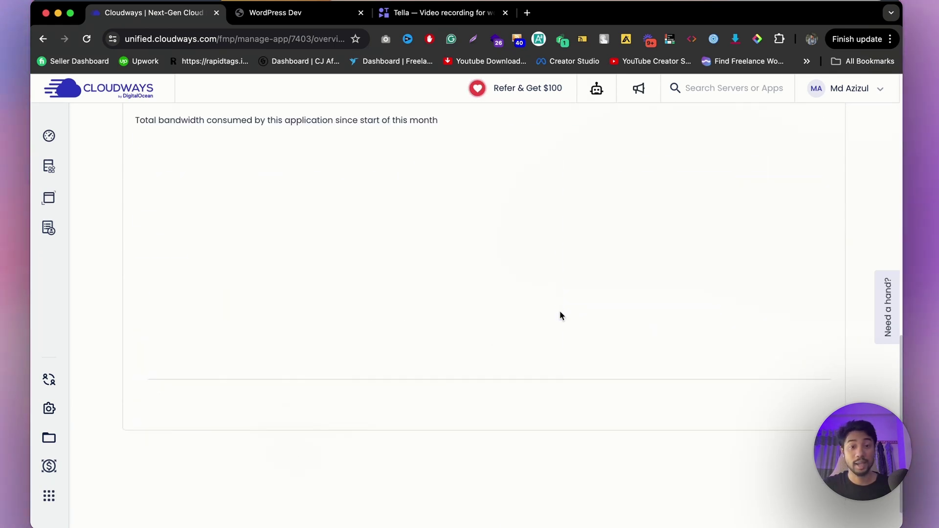
scroll(560, 310, up, 15)
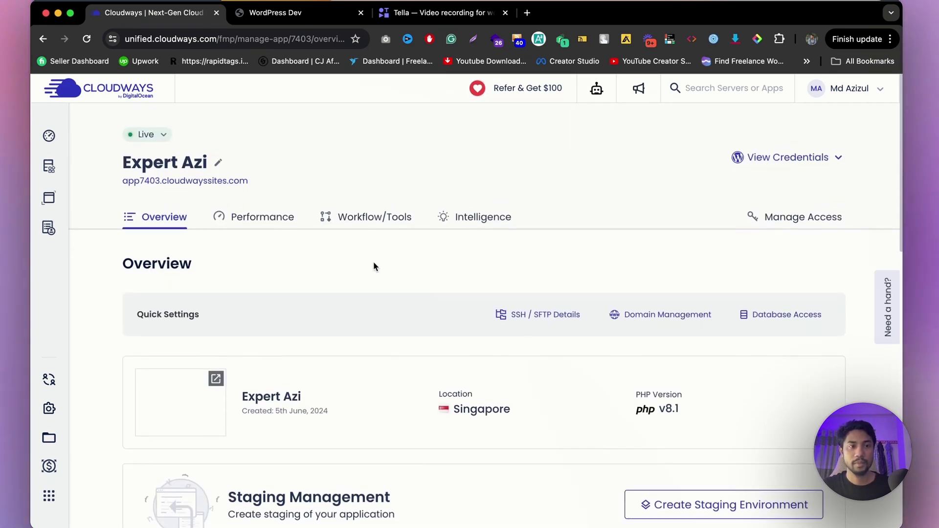
click(256, 216)
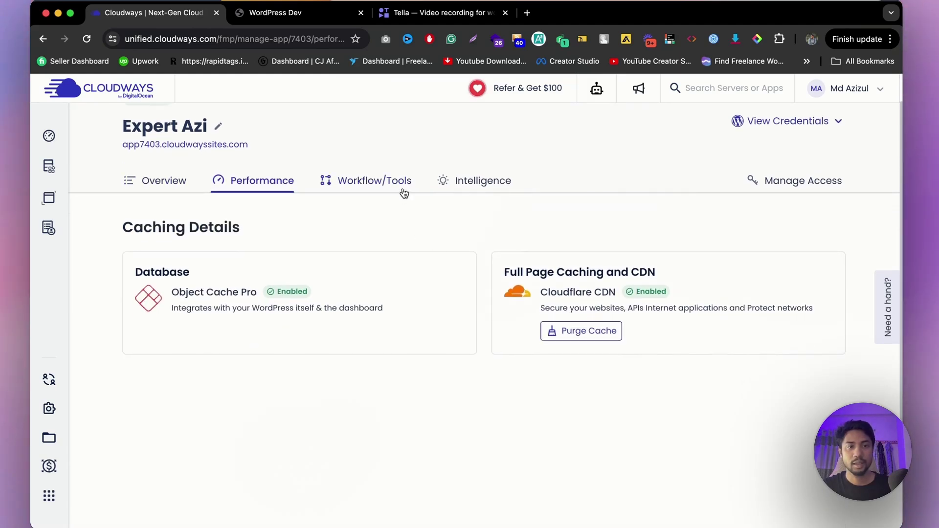
Step: Review the available backups under Backup and Restore, then PHP Settings and Staging Management
click(377, 181)
click(255, 217)
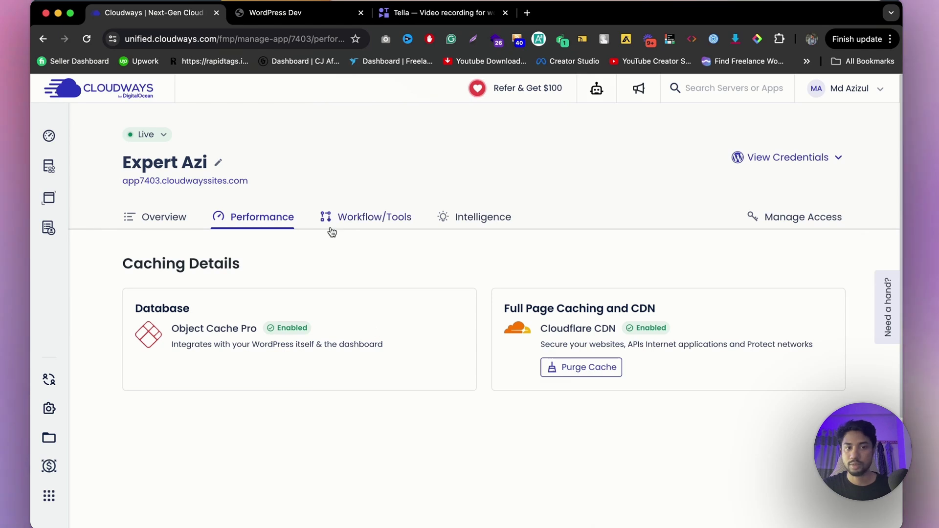
click(348, 217)
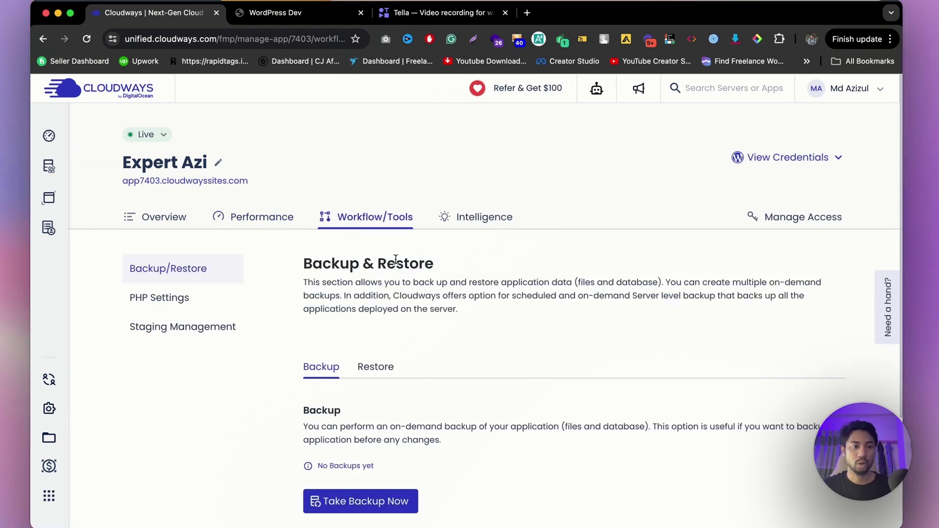
scroll(396, 260, down, 3)
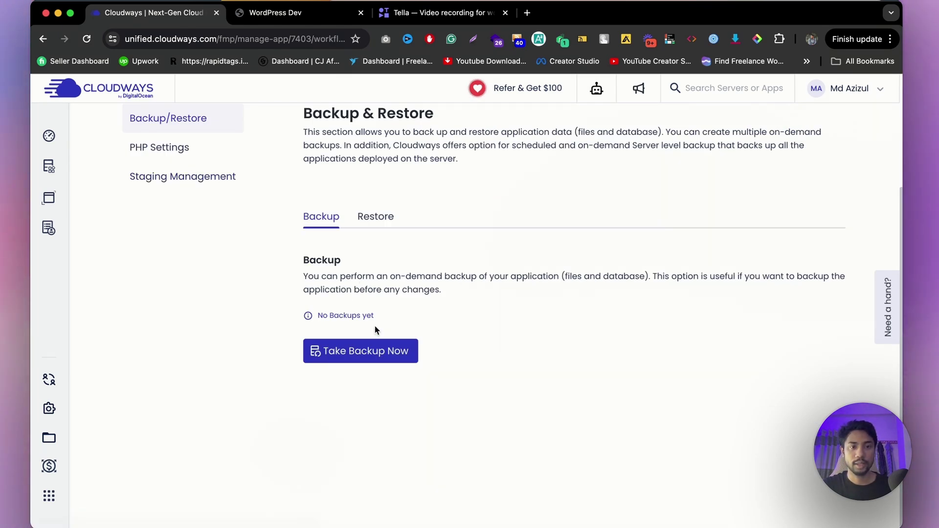
click(367, 216)
scroll(362, 232, up, 1)
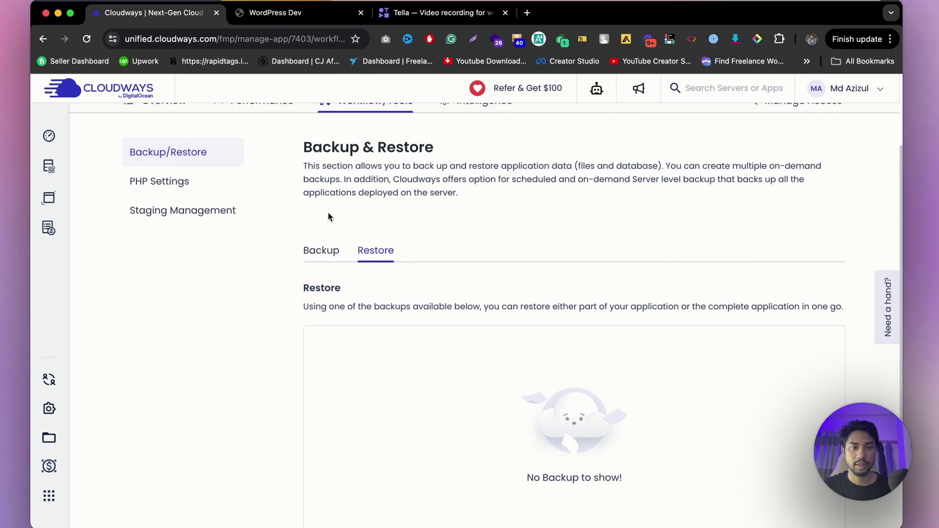
click(190, 194)
click(195, 211)
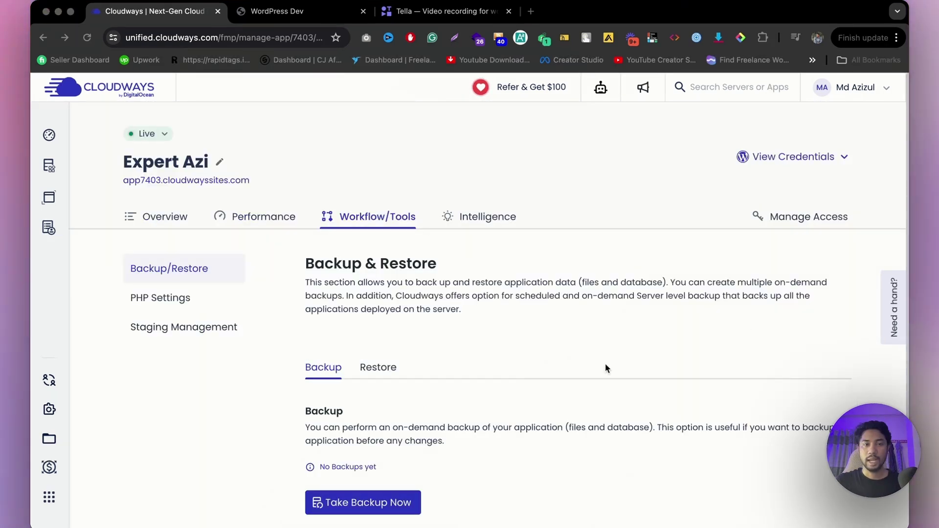
Step: Highlight the staging description, then open the Intelligence Log Viewer showing the app's access logs
click(189, 333)
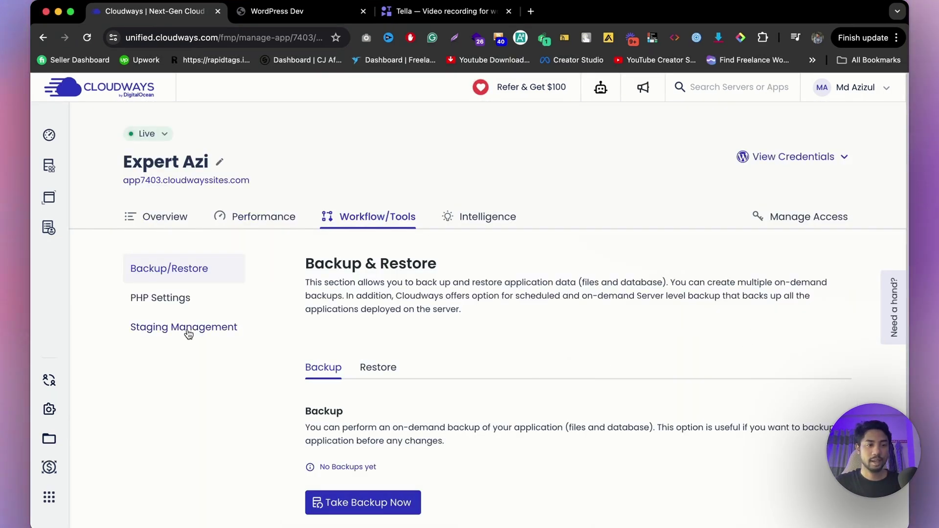
click(189, 334)
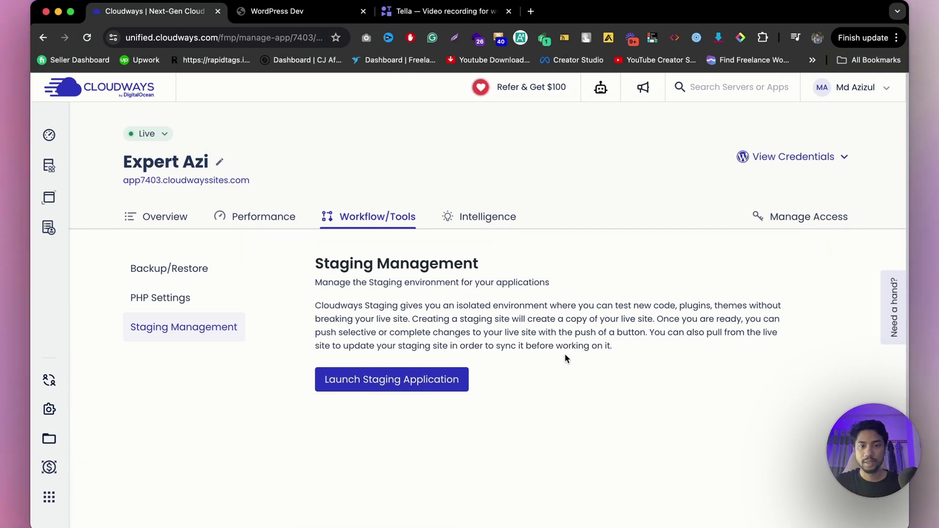
triple_click(579, 325)
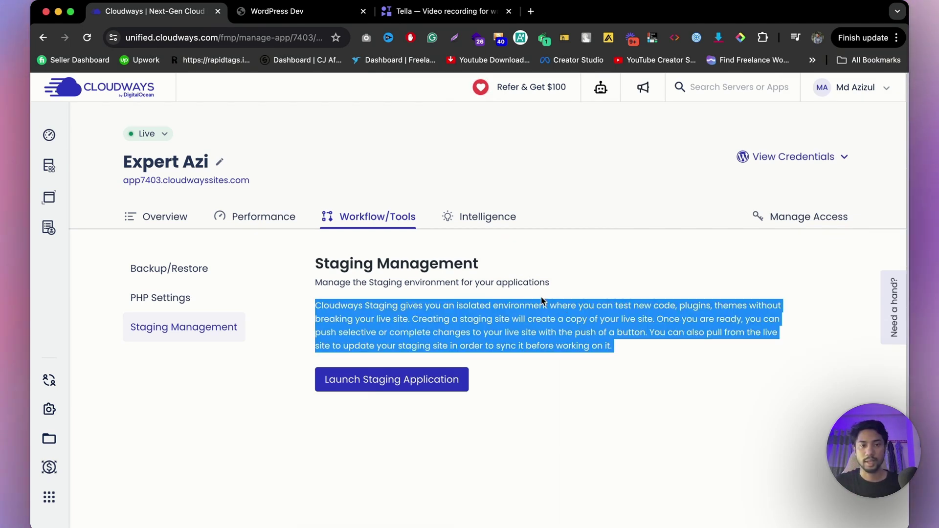
click(482, 230)
click(474, 216)
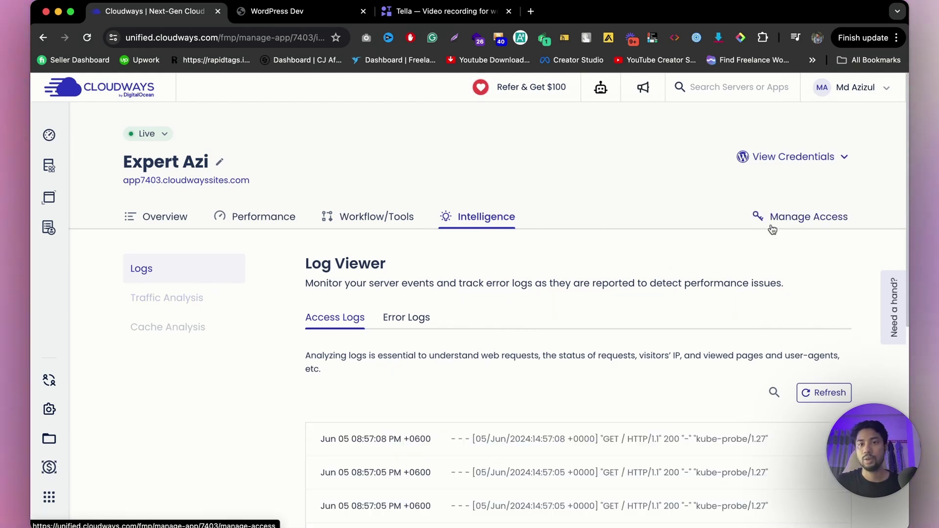
Step: Review the SSH/SFTP credentials, the Domain Management form, and the MySQL Access database credentials
click(795, 223)
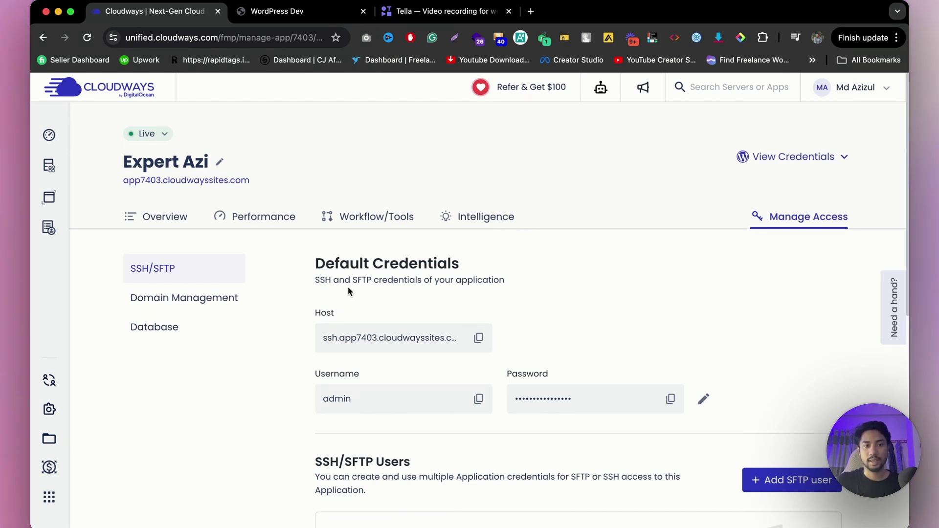
scroll(539, 313, down, 1)
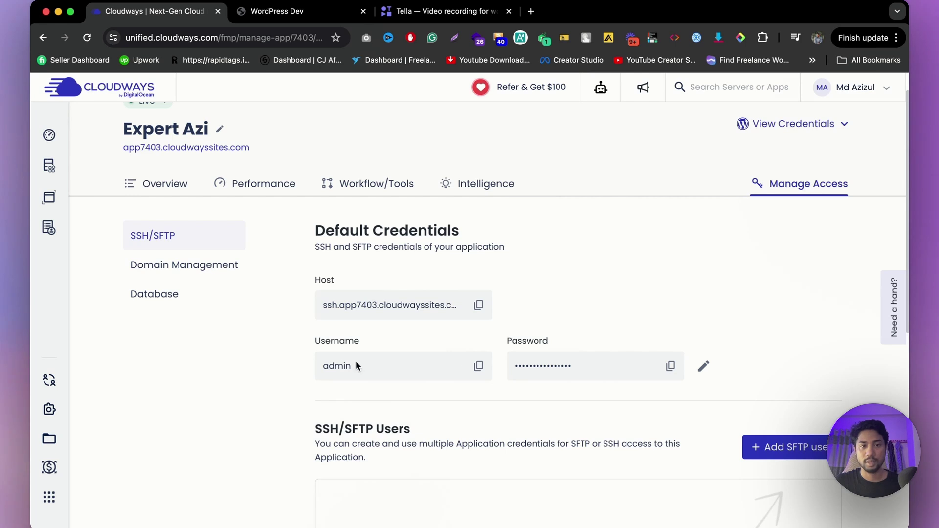
click(175, 277)
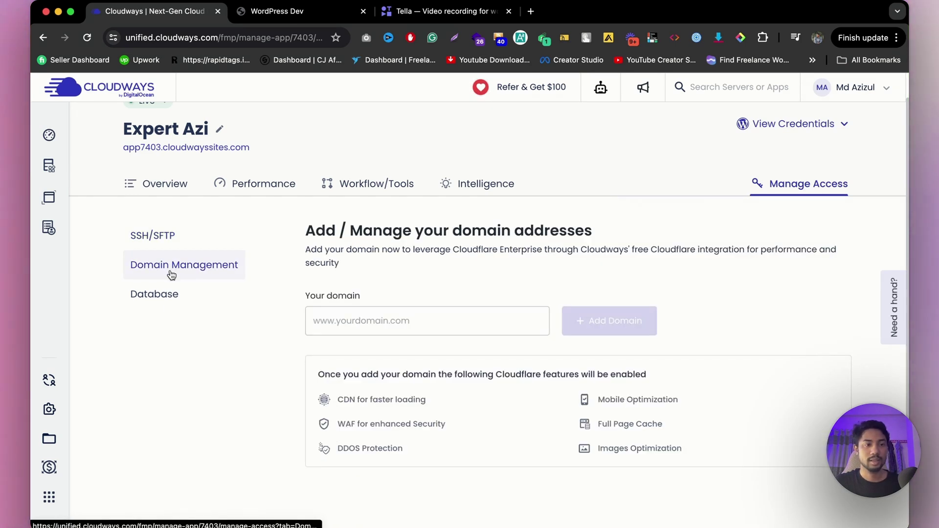
click(157, 296)
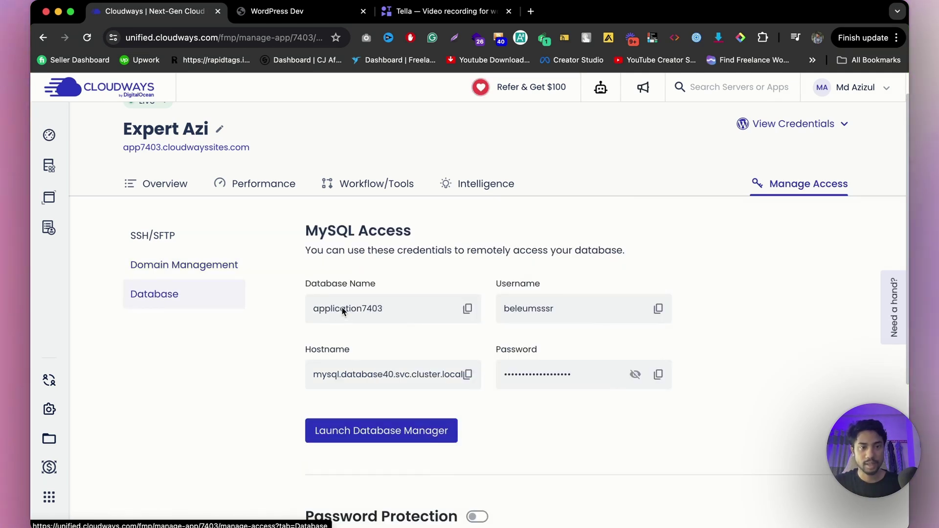
scroll(342, 308, down, 4)
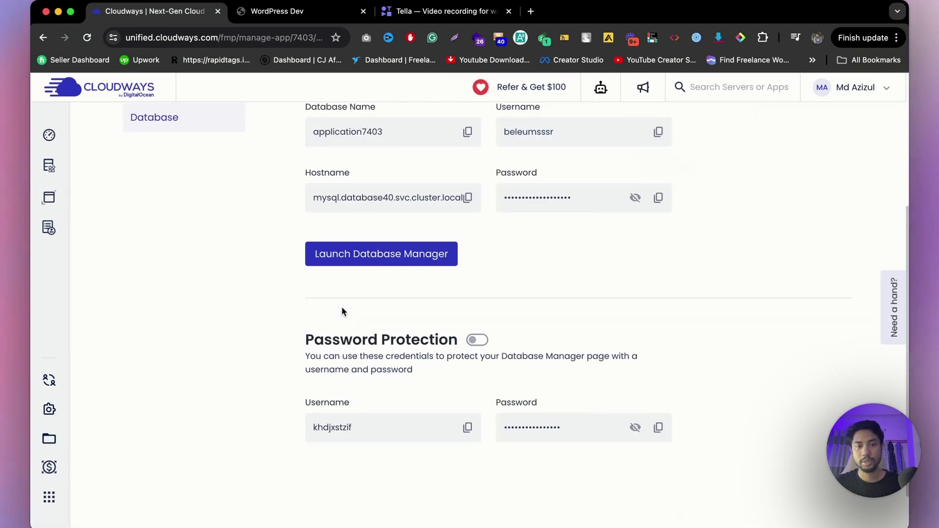
scroll(342, 311, up, 5)
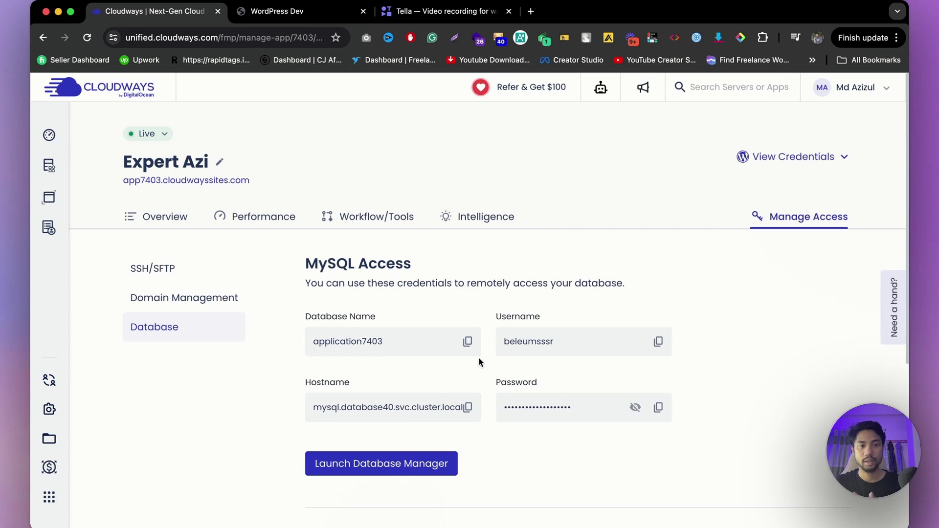
Step: Reveal the app's WordPress admin credentials and open the WordPress Dev login page in a new tab
click(842, 157)
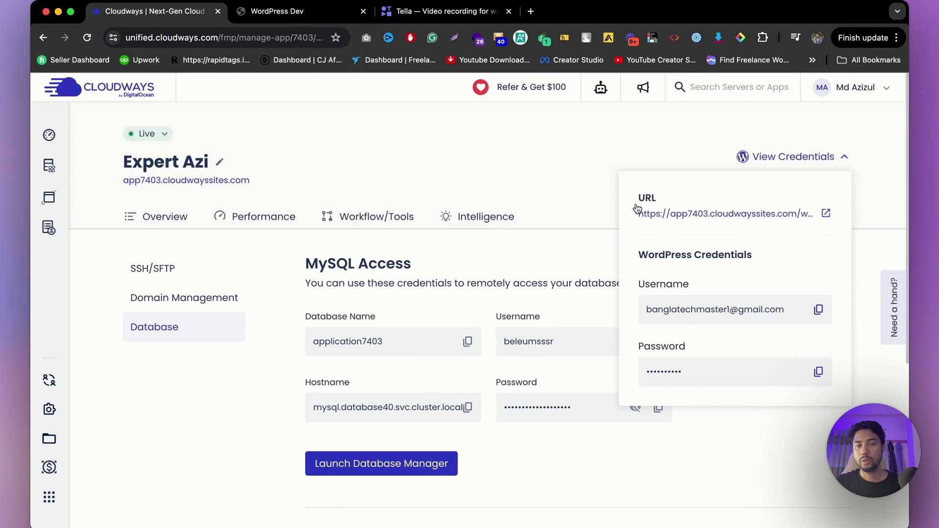
click(826, 214)
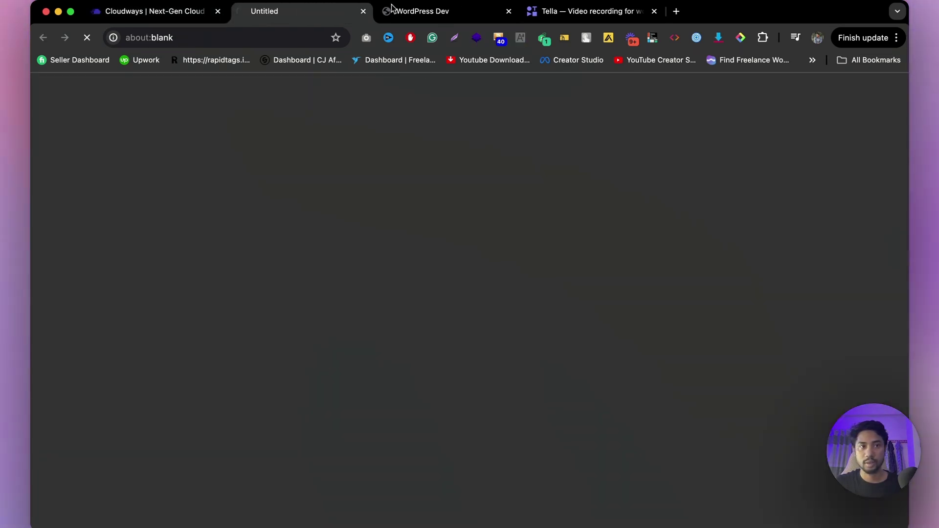
click(175, 14)
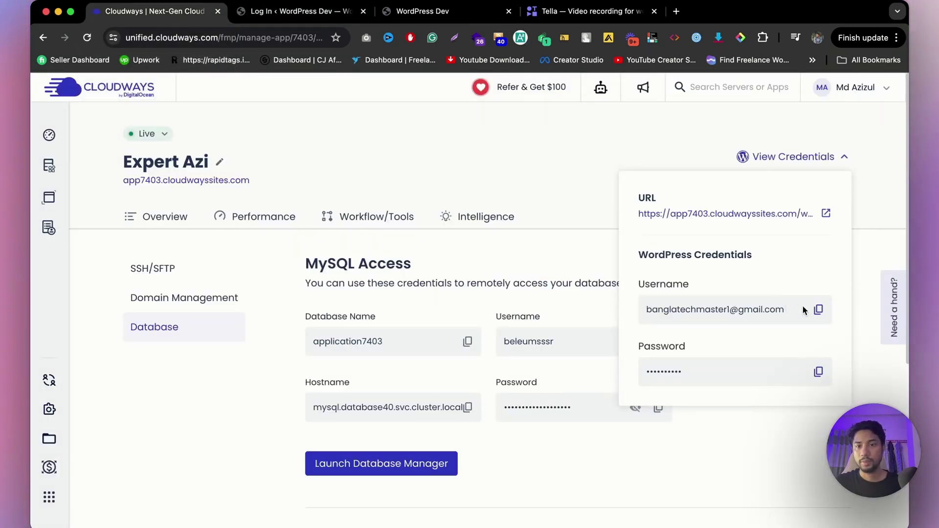
click(301, 11)
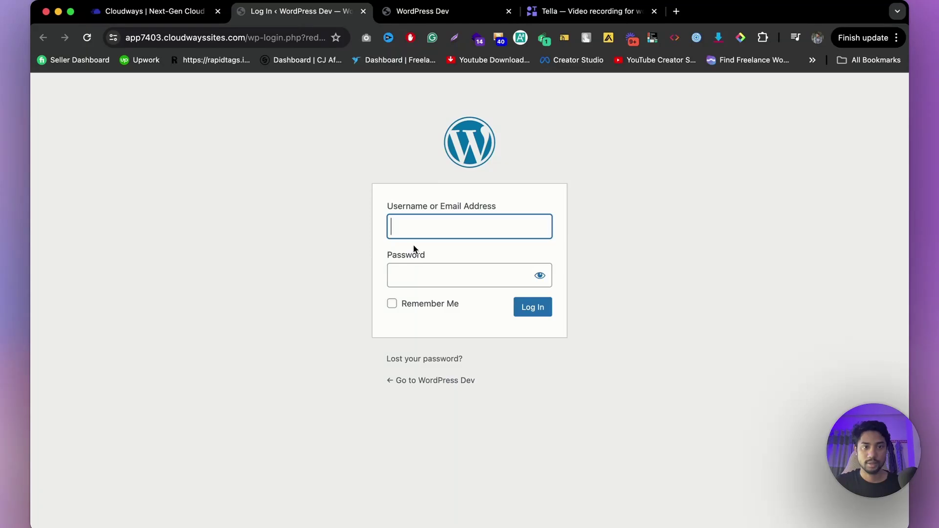
Step: Enter the copied admin username and password to sign in to the WordPress Dev dashboard
key(super+v)
click(182, 14)
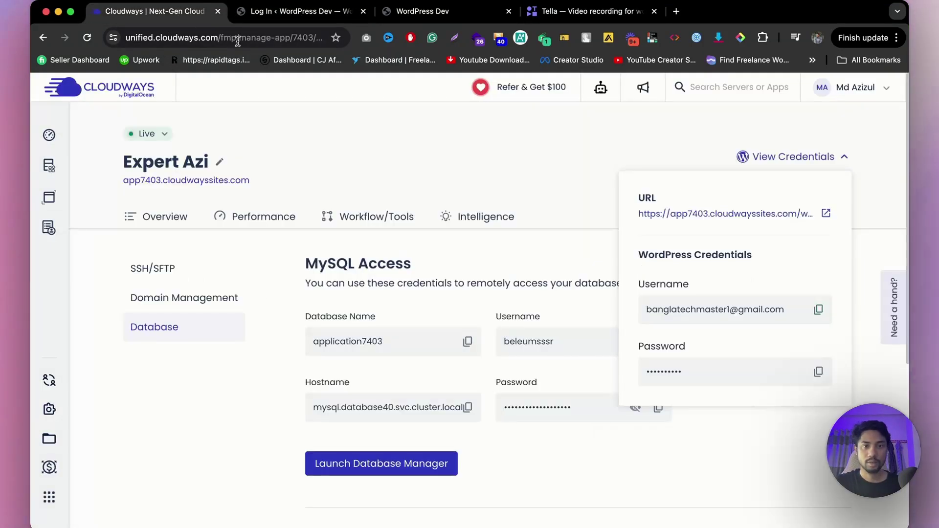
click(819, 372)
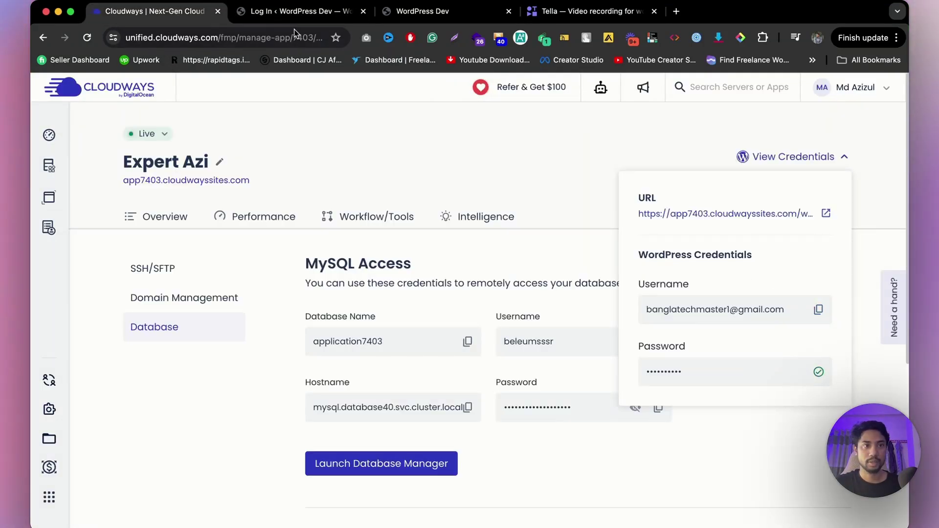
click(342, 12)
click(442, 270)
key(super+v)
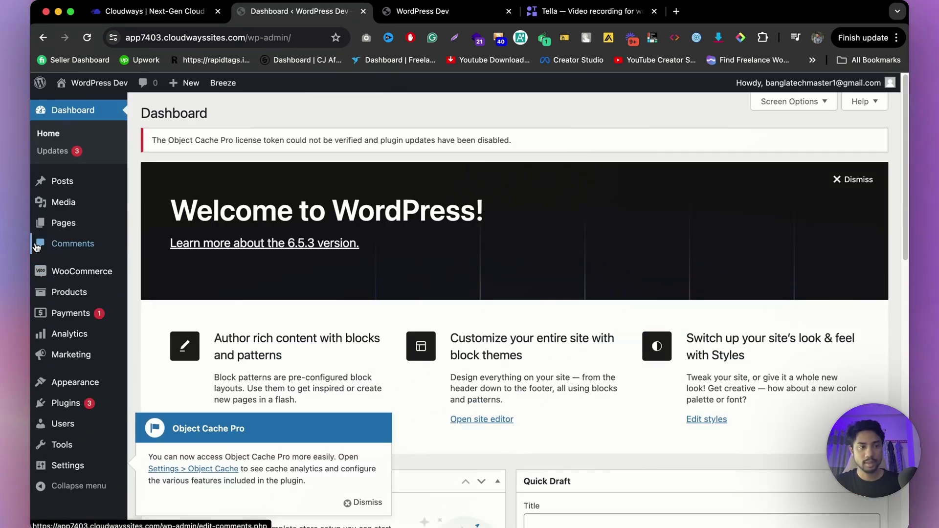
Step: View the WordPress Dev storefront from the top, then return to the admin Dashboard tab
click(429, 15)
scroll(466, 292, up, 1)
scroll(466, 288, up, 10)
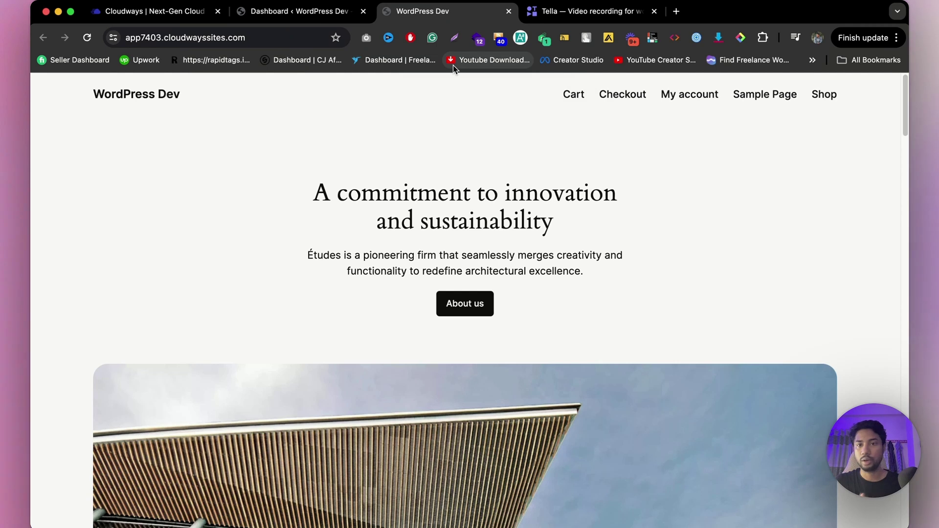
click(294, 10)
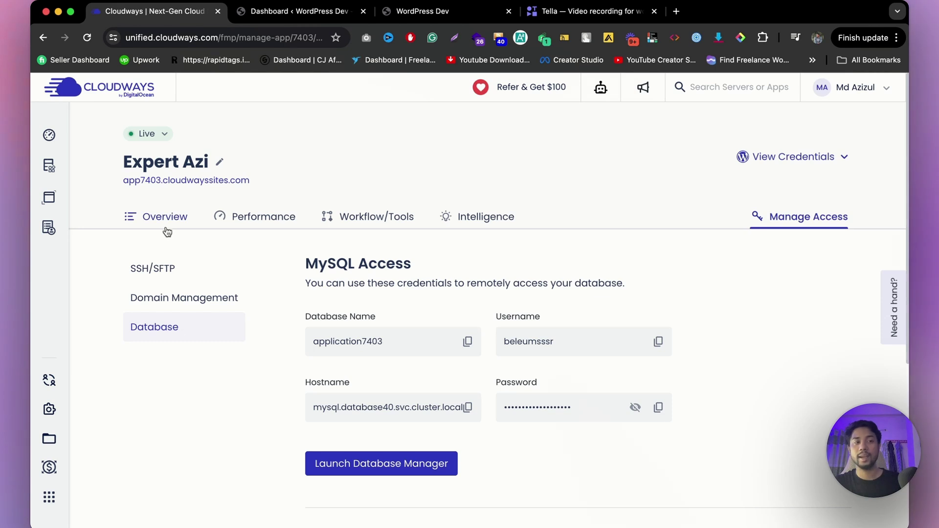
Step: Return to the Expert Azi app's Overview page, live in Singapore on PHP v8.1
click(168, 225)
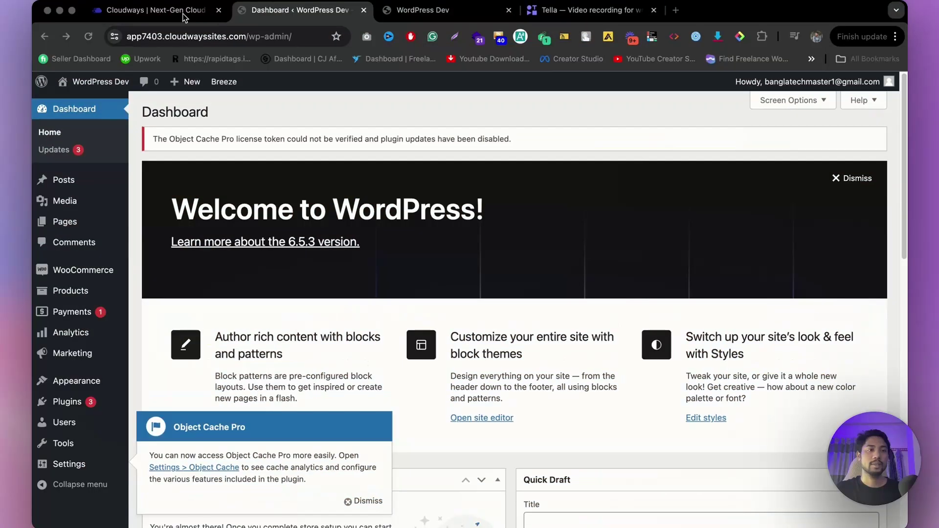
click(182, 15)
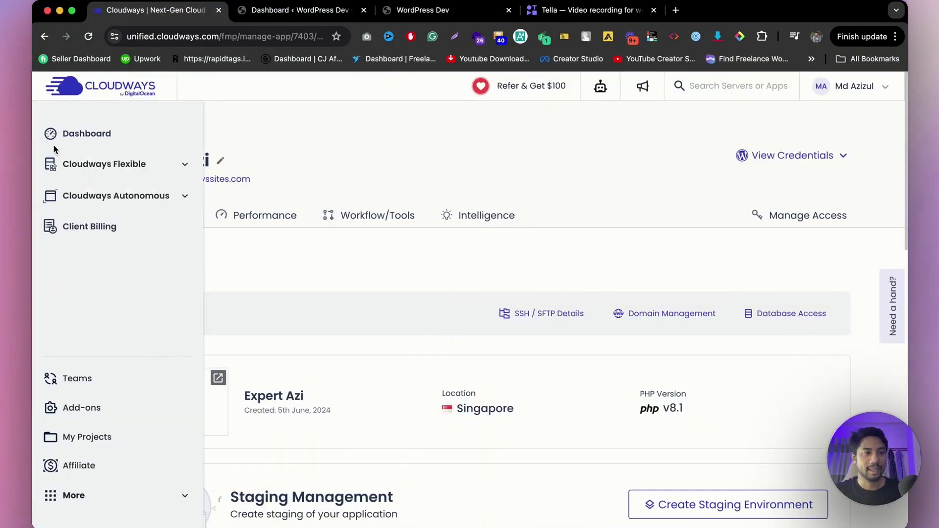
Step: From the Dashboard, open Cloudways Flexible applications and launch a new managed application, listing the deployable applications
click(88, 133)
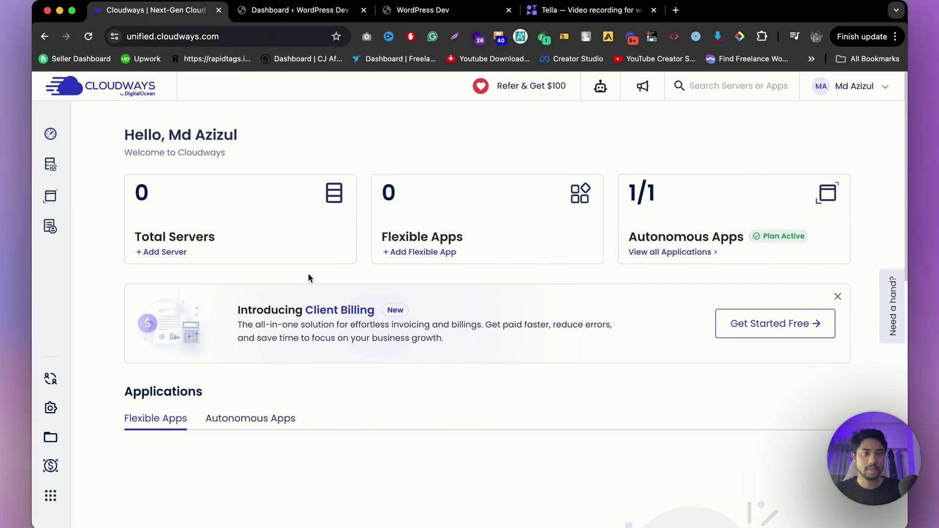
mouse_move(54, 163)
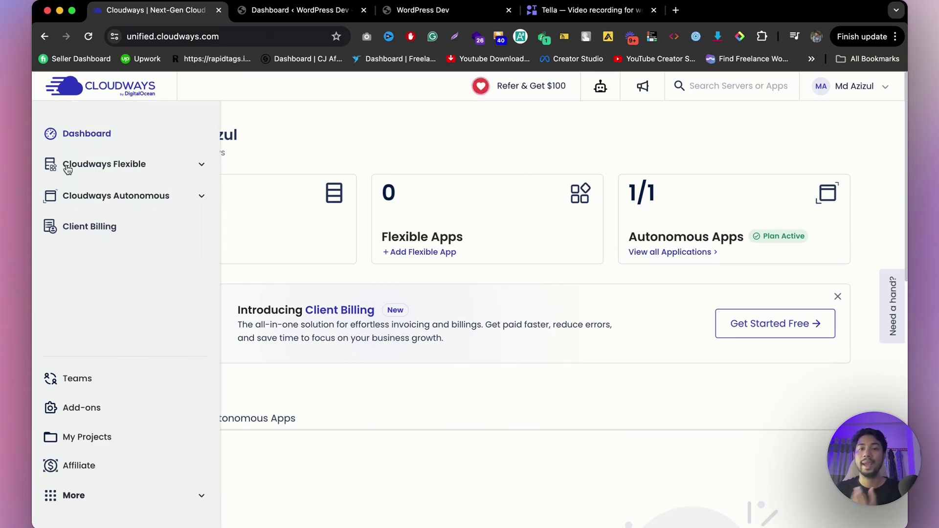
click(80, 172)
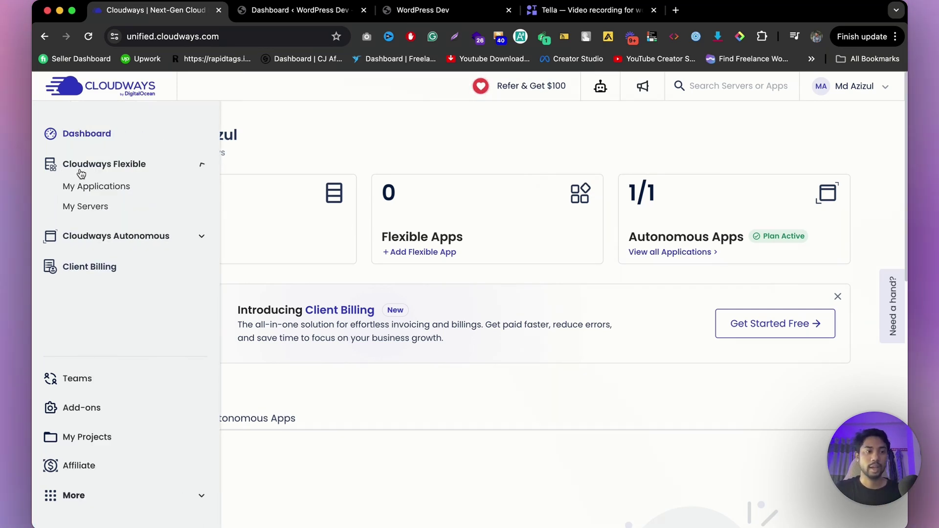
click(101, 188)
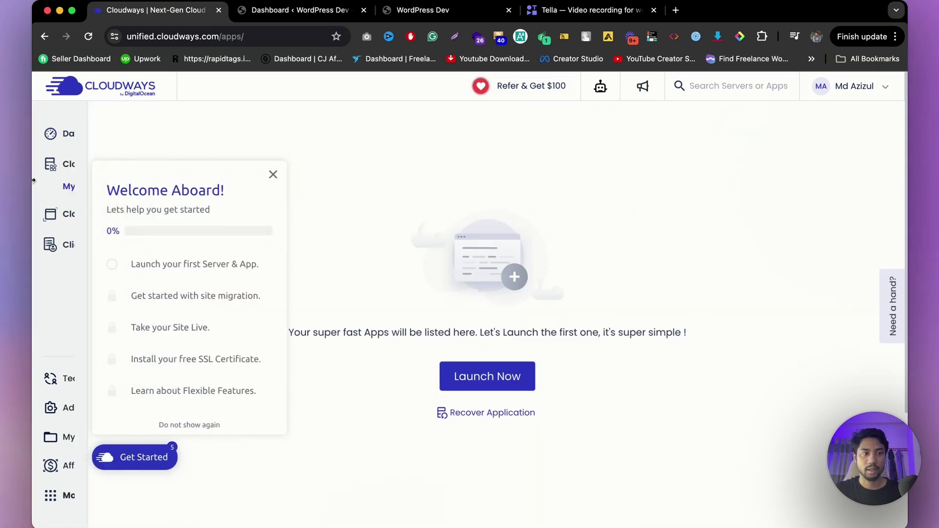
click(272, 175)
mouse_move(146, 195)
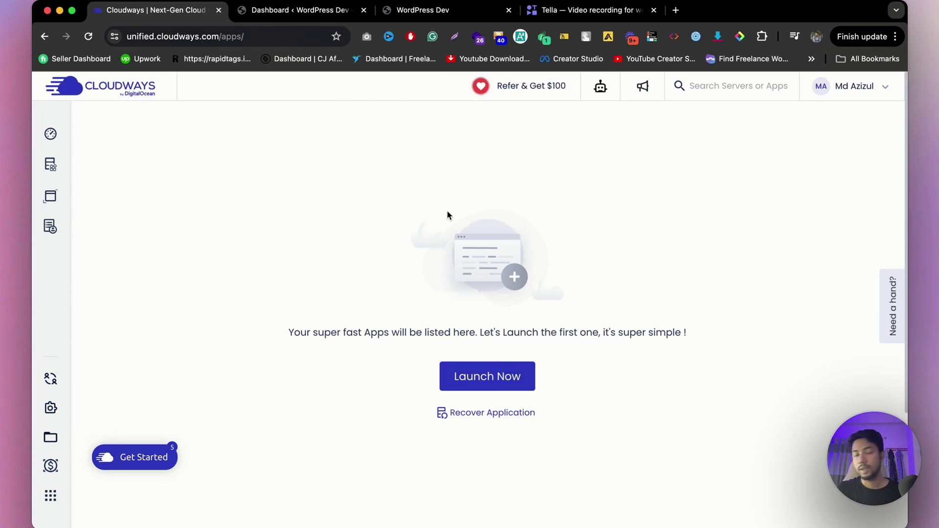
click(507, 380)
click(259, 215)
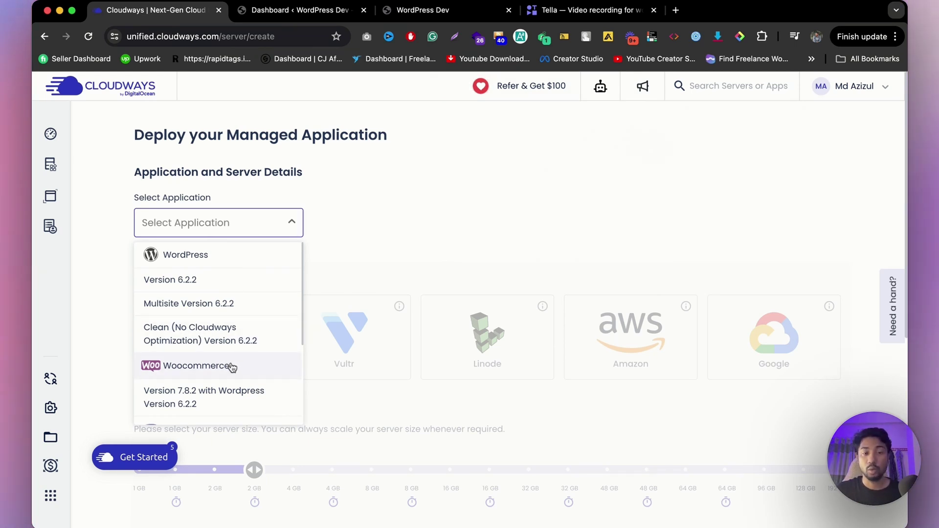
Step: Choose WooCommerce 7.8.2 with WordPress and name the application, server and project Frist App
click(230, 392)
scroll(352, 249, down, 3)
scroll(308, 259, up, 3)
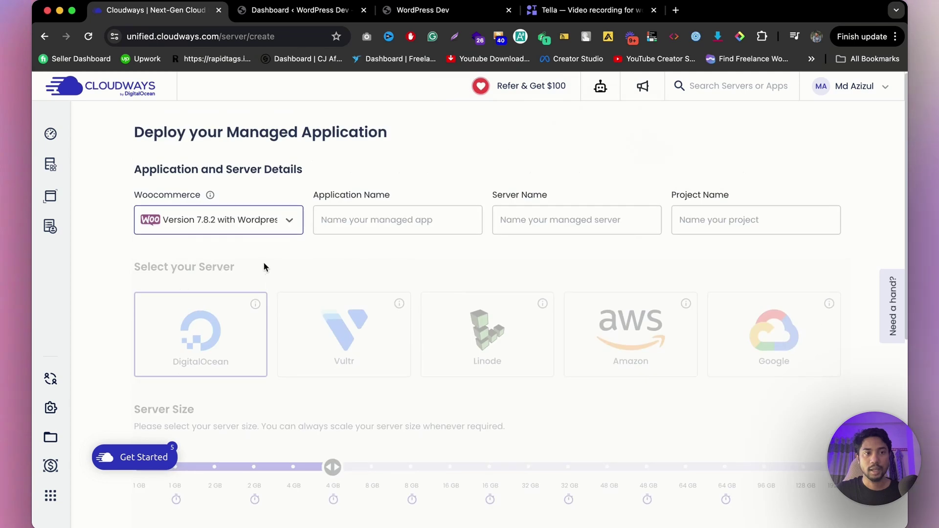
click(418, 258)
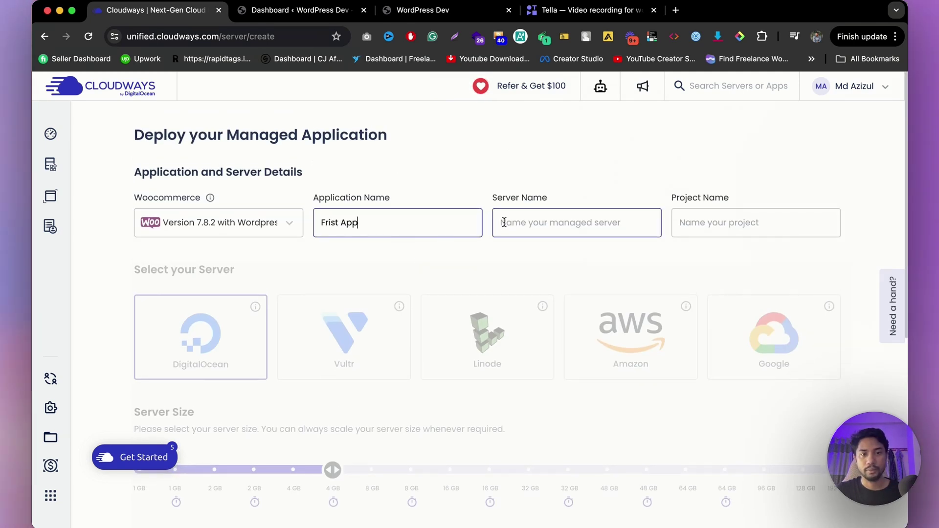
click(579, 256)
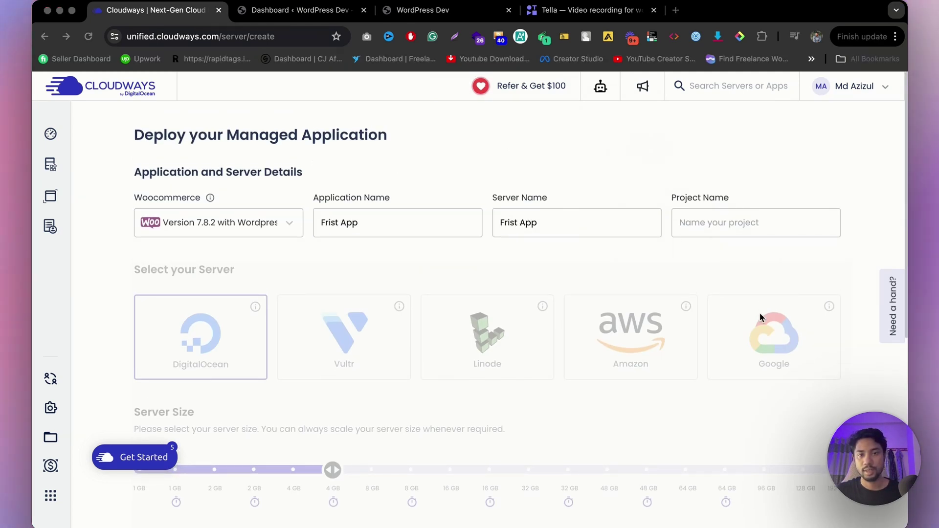
click(694, 222)
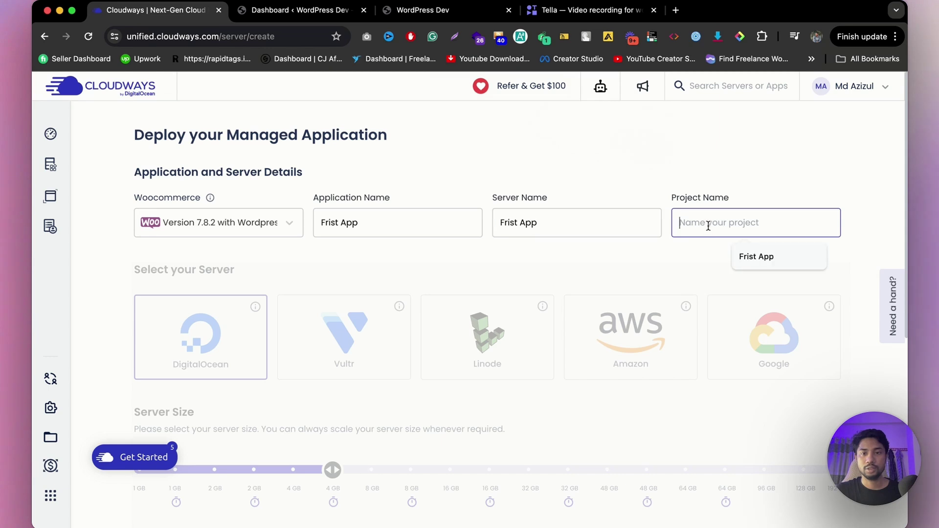
click(752, 257)
Step: Review the server location choices for the DigitalOcean server
scroll(587, 193, down, 5)
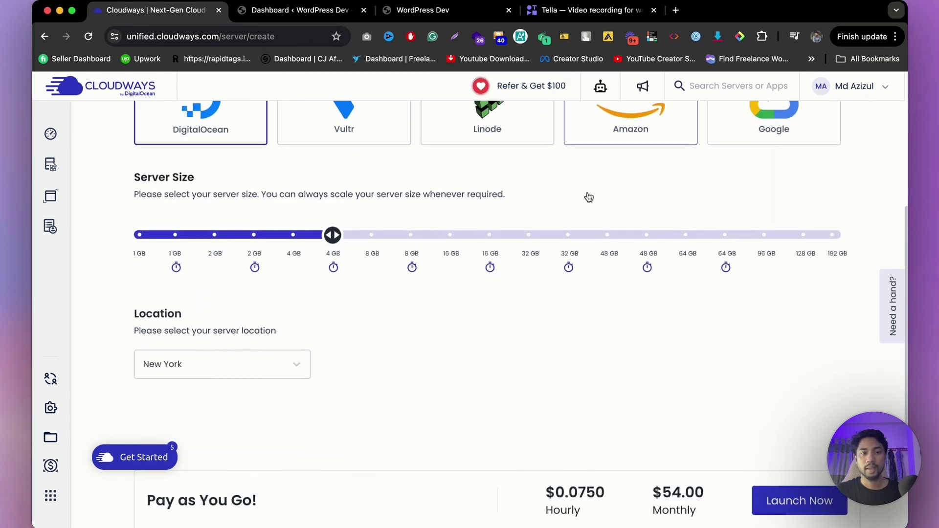
scroll(462, 206, up, 3)
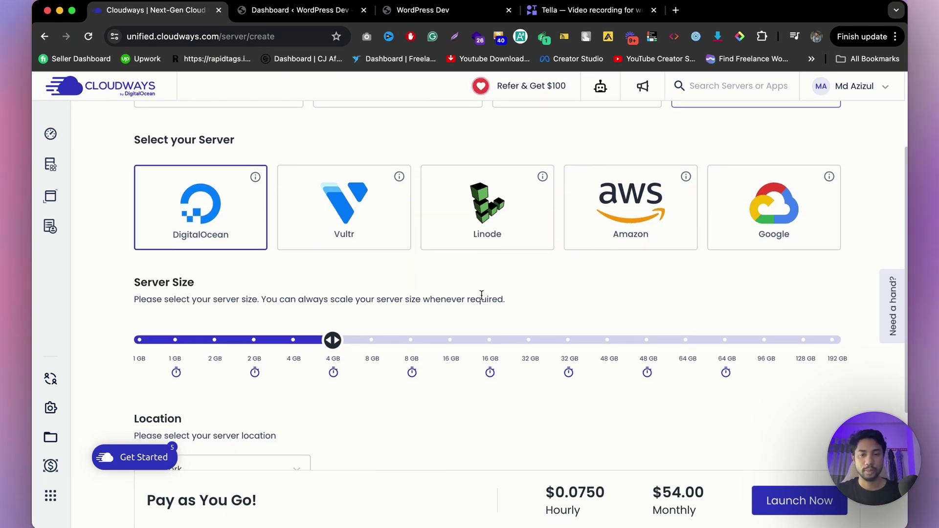
scroll(481, 296, down, 1)
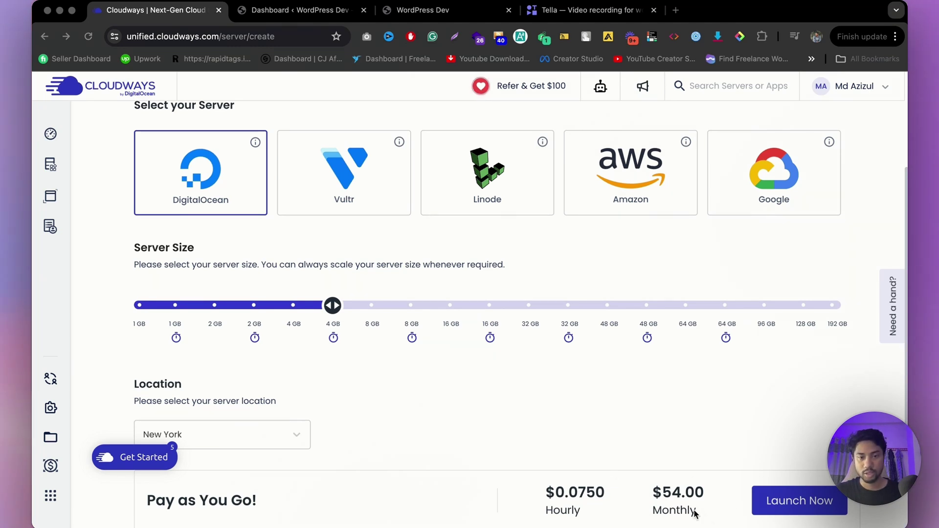
scroll(260, 401, down, 1)
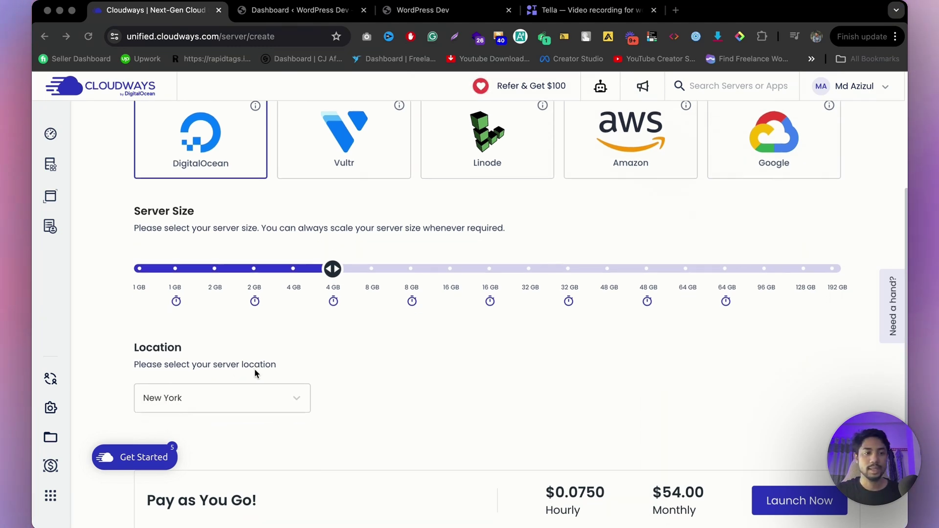
click(221, 399)
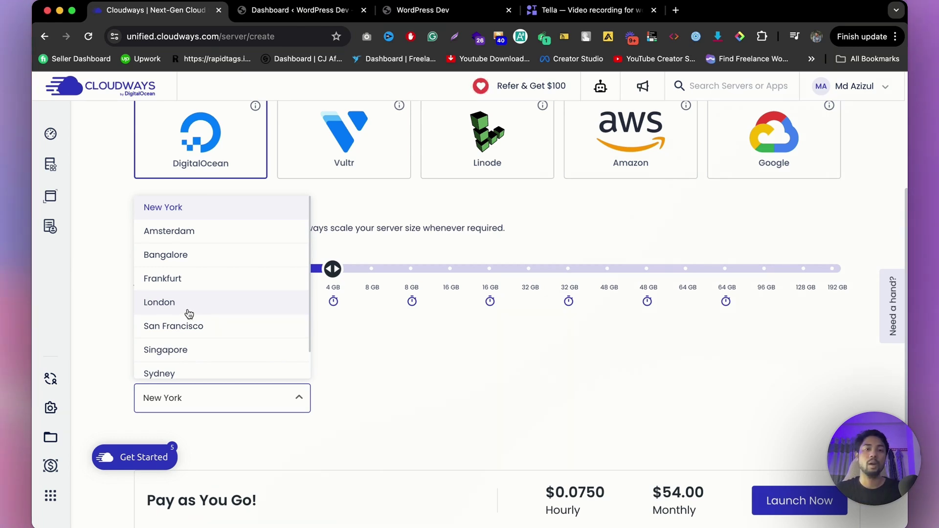
Step: Keep New York as location and compare 2 GB and 4 GB sizes, settling on 4 GB at $54.00 monthly
click(537, 369)
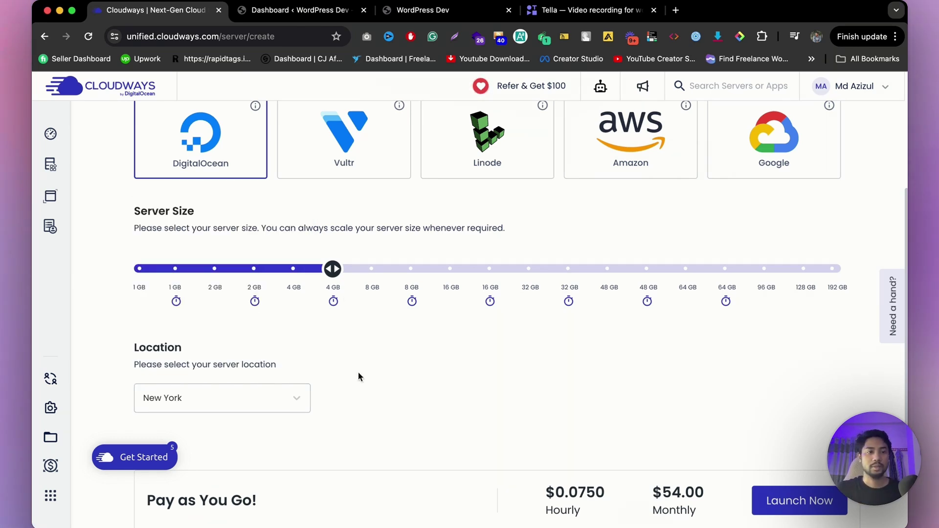
drag(331, 269, 267, 265)
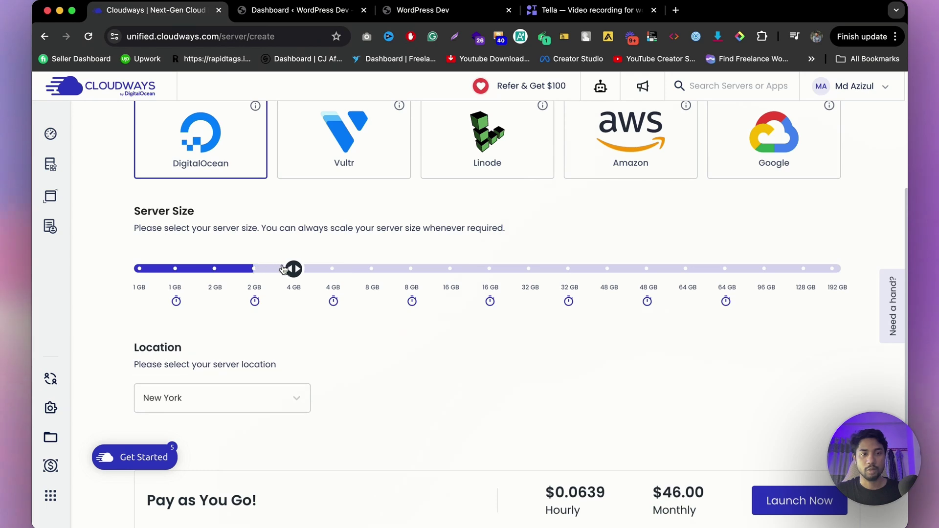
click(280, 269)
click(251, 265)
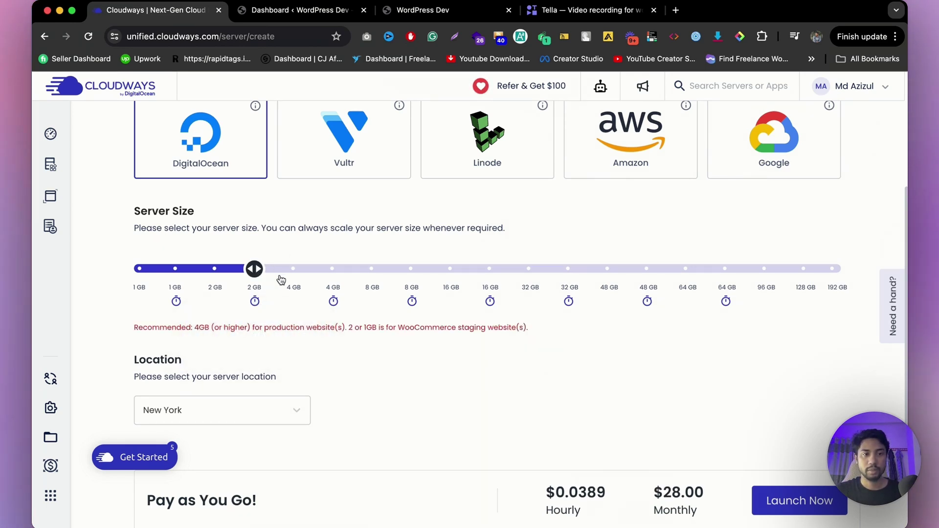
click(288, 269)
scroll(303, 284, up, 4)
scroll(303, 284, down, 4)
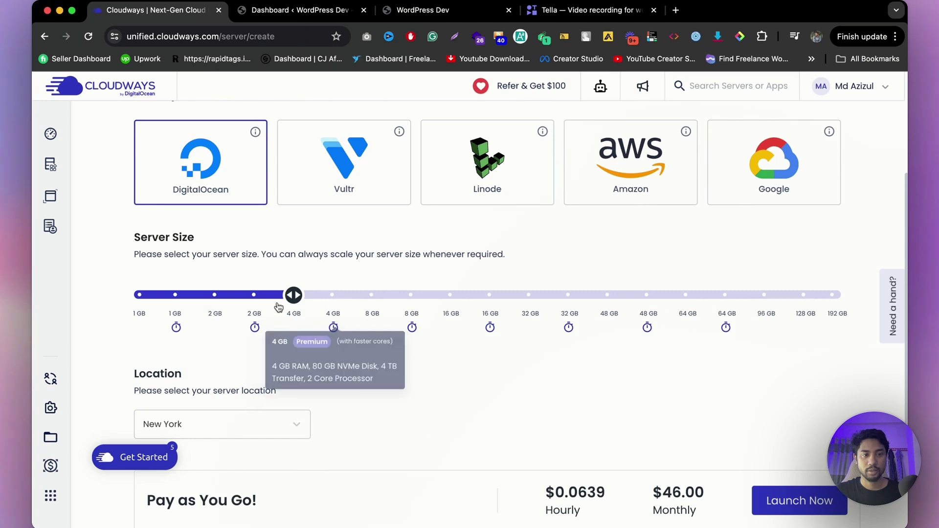
drag(284, 304, 333, 301)
scroll(541, 386, down, 1)
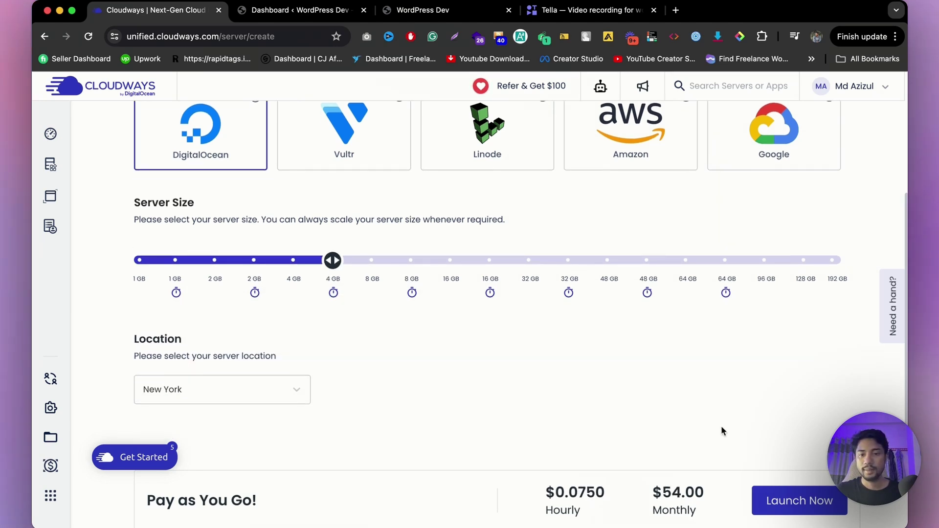
mouse_move(33, 212)
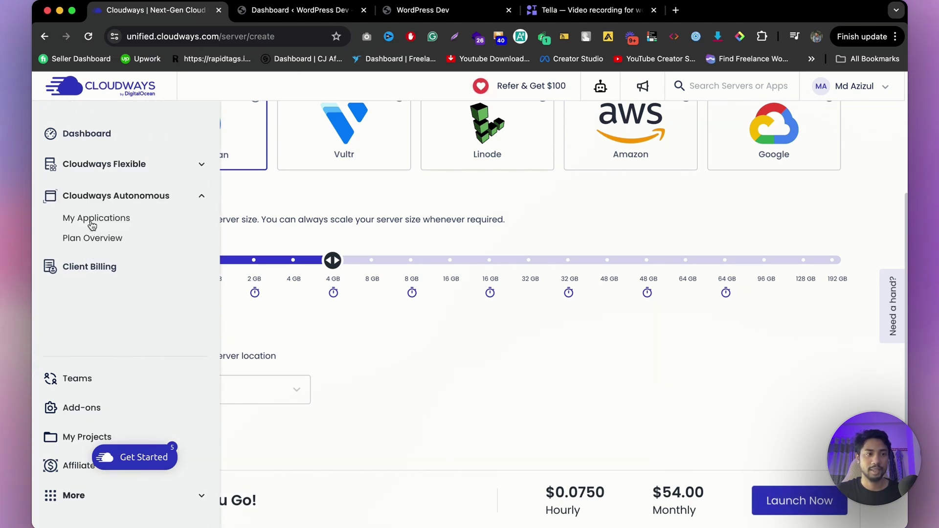
Step: Open the Cloudways Autonomous applications list, then switch to My Blog's Add Plugins page
click(92, 225)
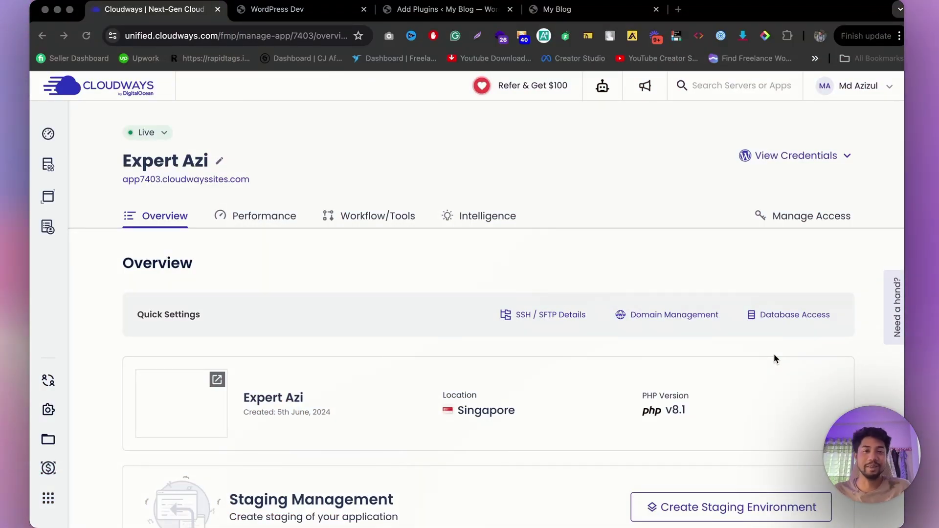
click(406, 14)
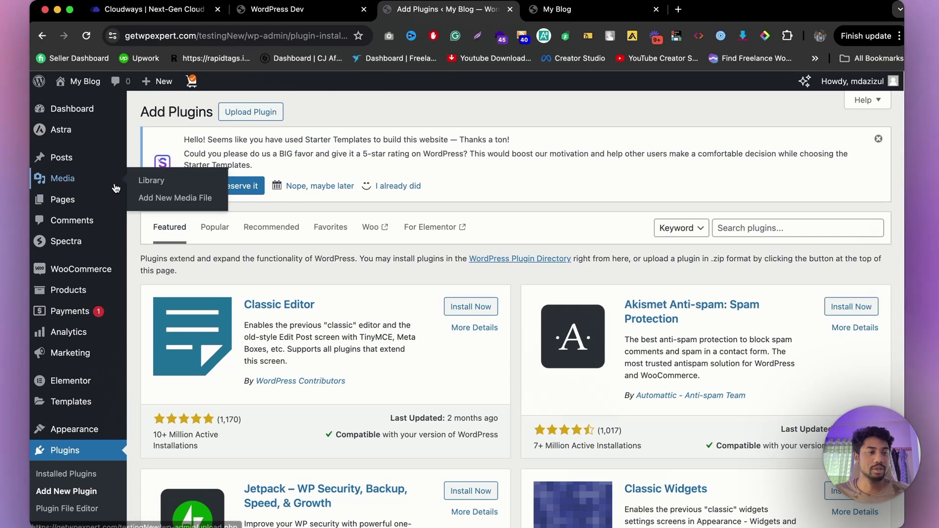
Step: Compare the original plant-shop site with the new Cloudways WordPress site
mouse_move(121, 204)
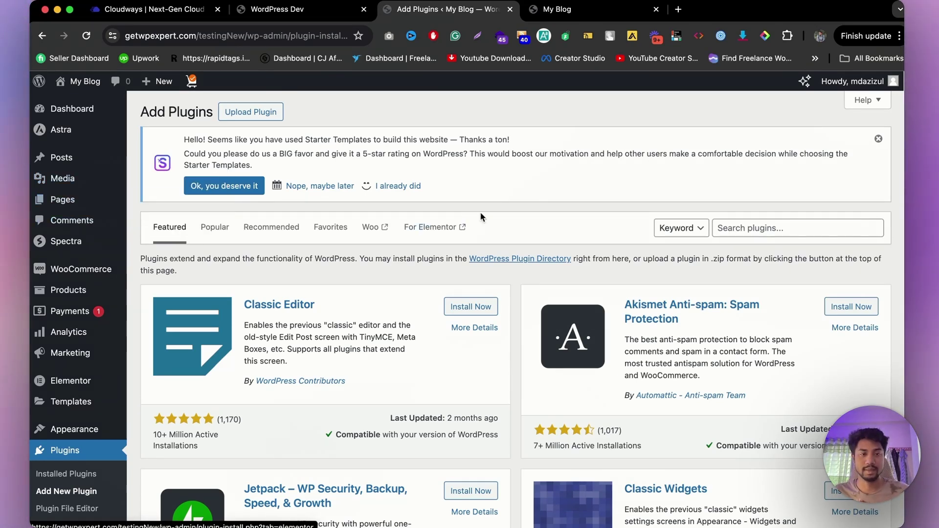
scroll(55, 414, down, 3)
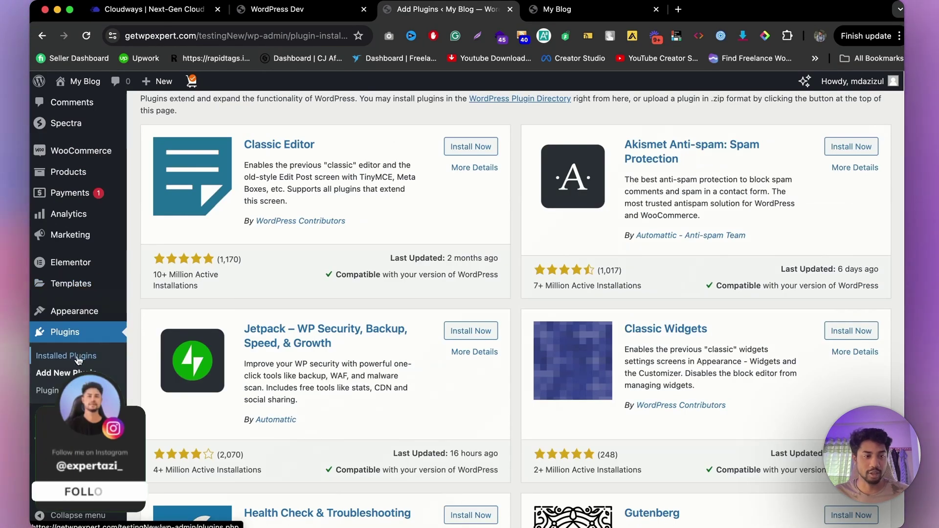
click(563, 10)
scroll(472, 230, down, 8)
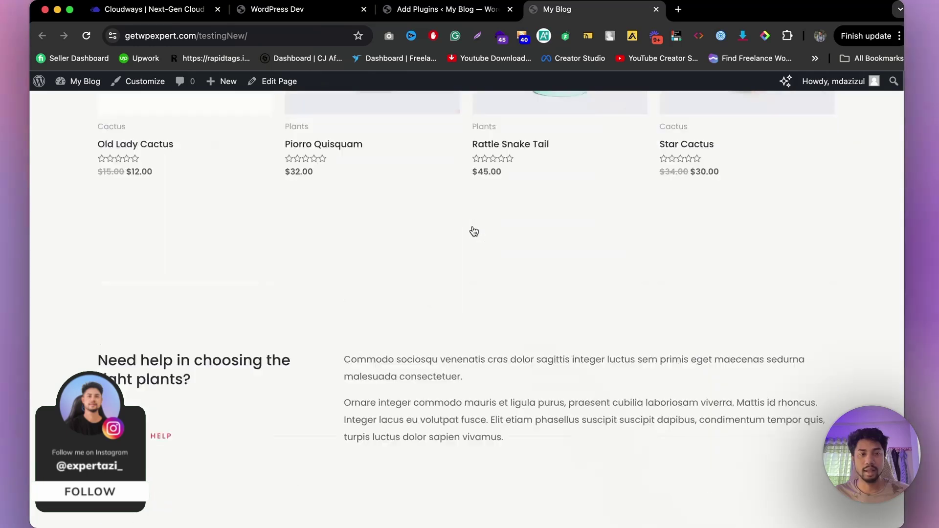
scroll(472, 228, up, 12)
scroll(472, 227, up, 5)
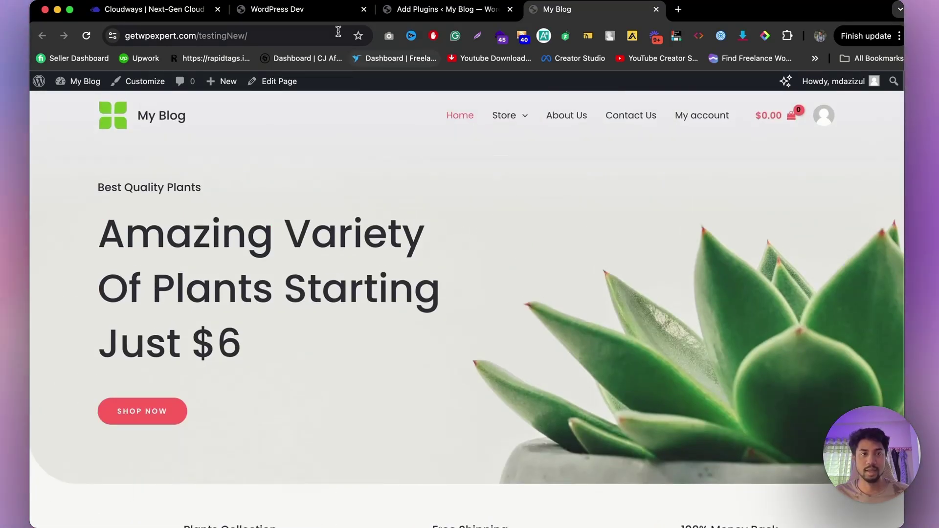
click(291, 10)
scroll(284, 243, down, 10)
scroll(284, 242, down, 1)
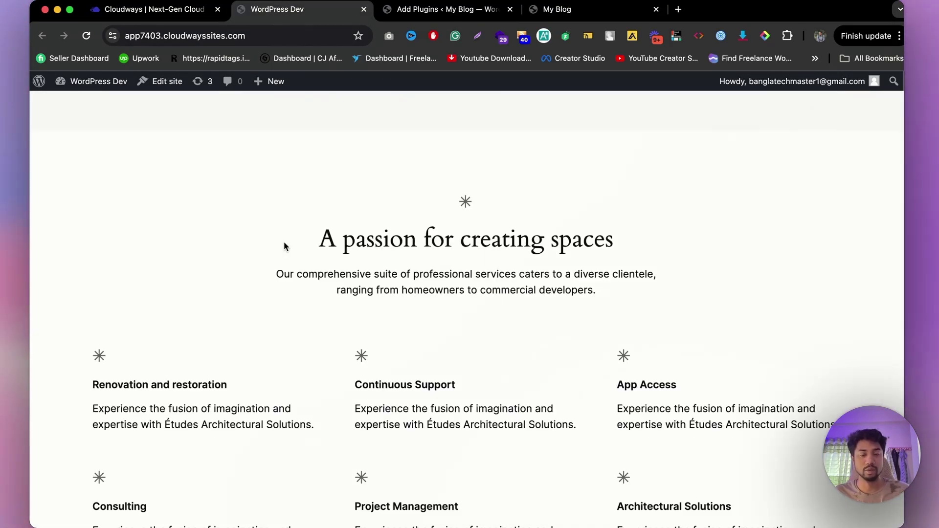
scroll(415, 154, up, 10)
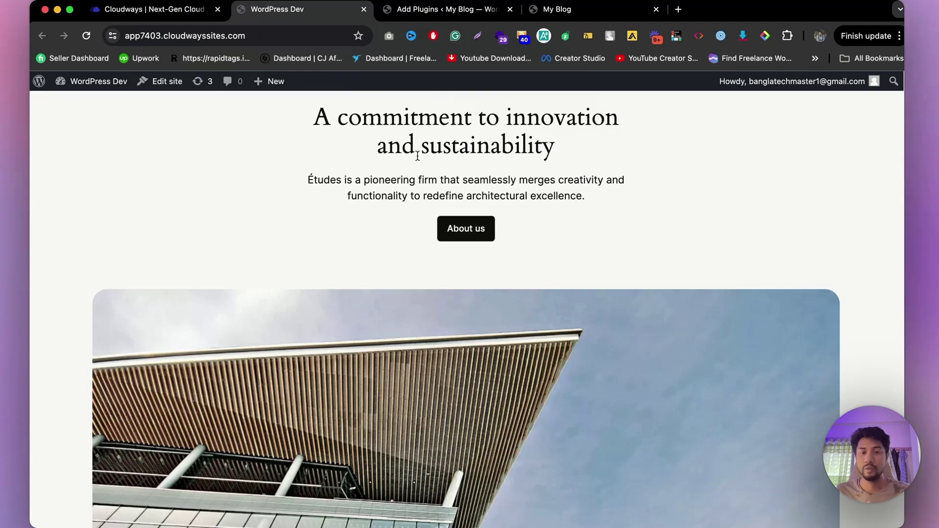
Step: Return to the original plant-shop homepage and bring up its Add Plugins page
click(575, 9)
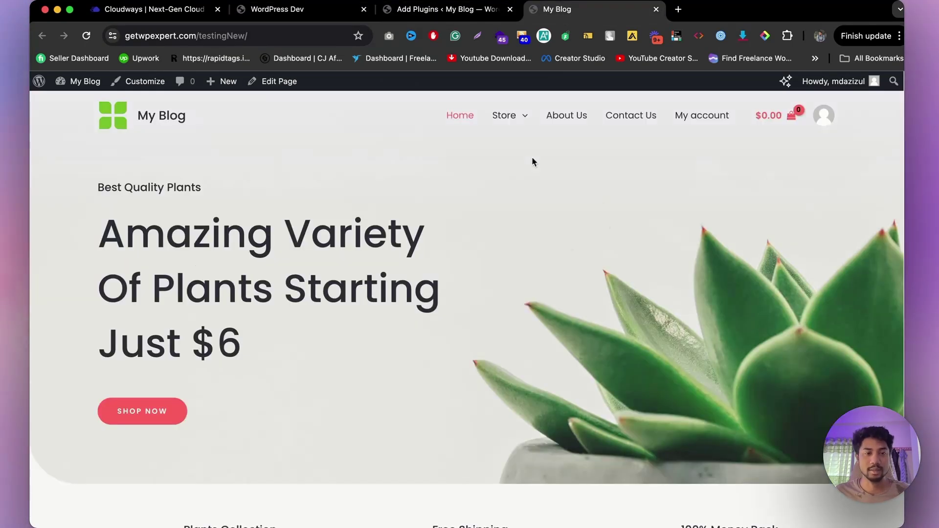
scroll(532, 162, down, 10)
click(459, 18)
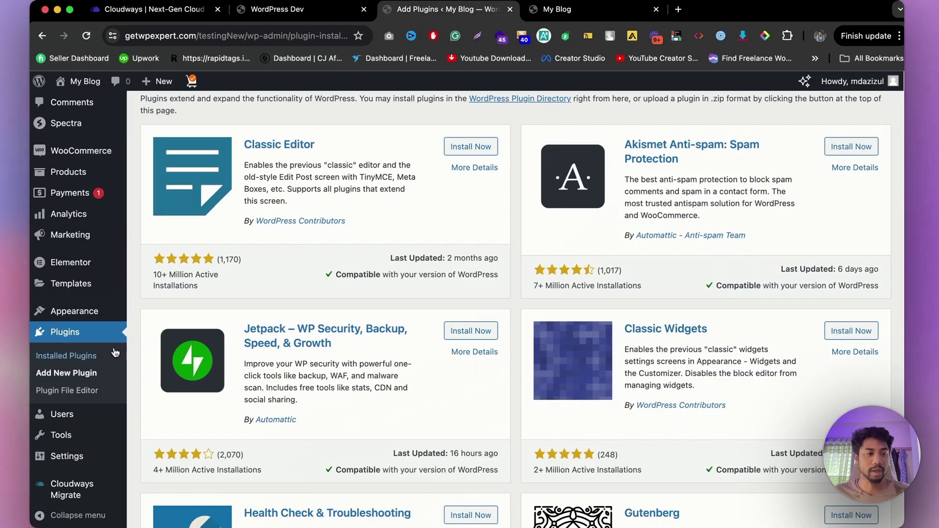
scroll(146, 372, up, 5)
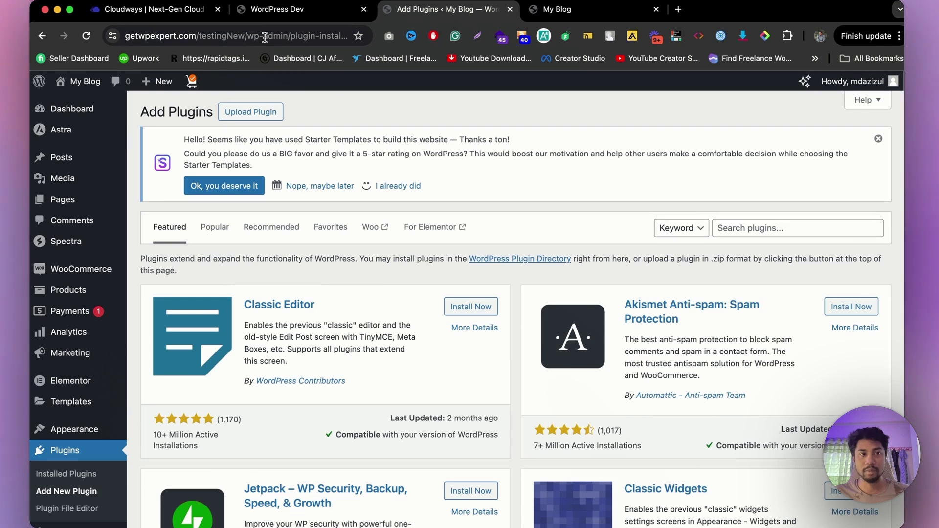
Step: Search plugins for 'cloudways', confirm the Migrator is Active, and open the Cloudways Migrate page
click(783, 228)
text(cloudways)
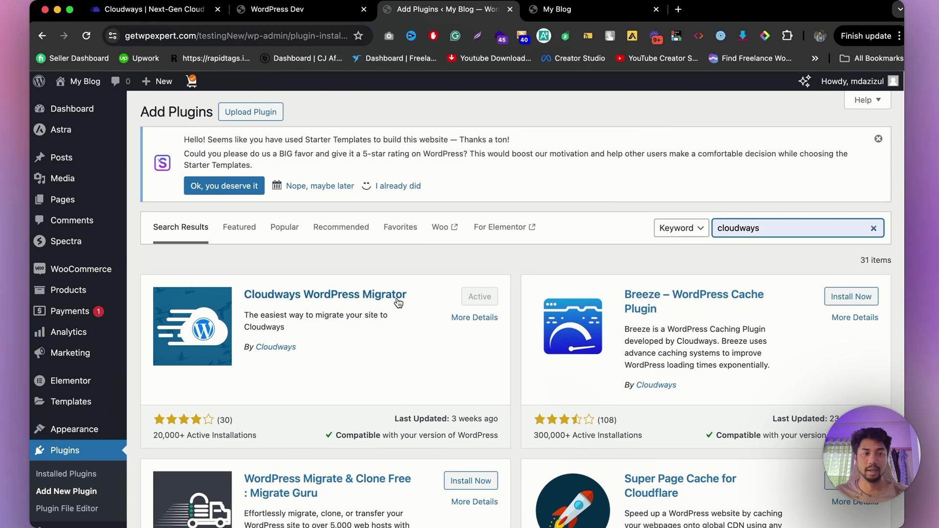
scroll(417, 302, down, 10)
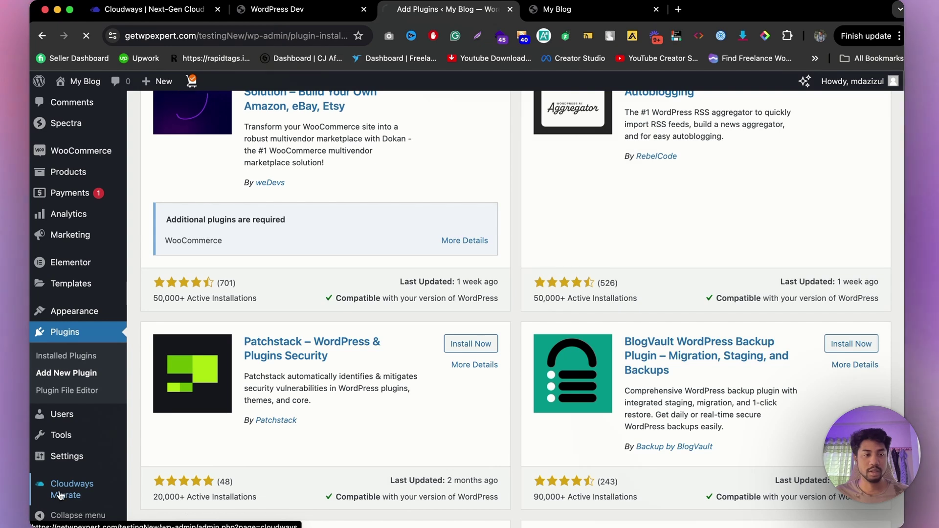
click(75, 499)
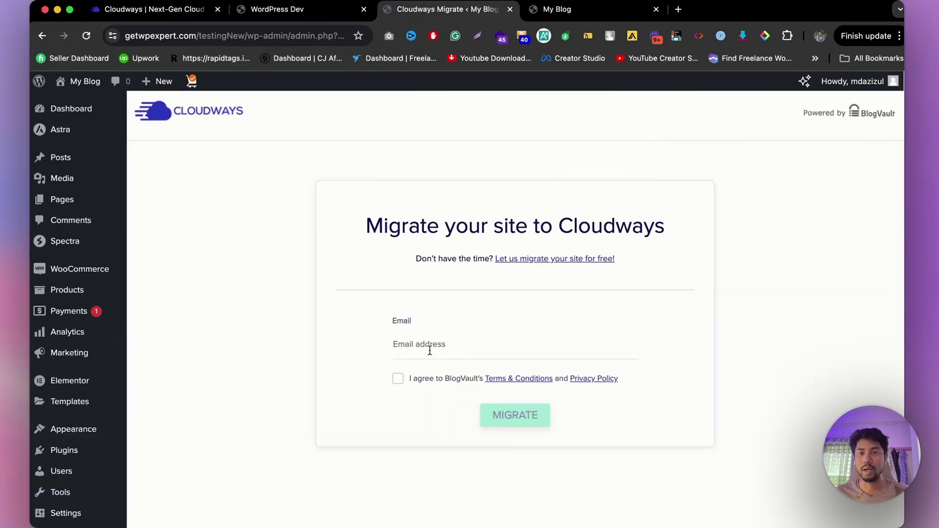
Step: Accept BlogVault's terms and fill the Email field with a saved address to submit the migrator form
click(394, 385)
click(420, 344)
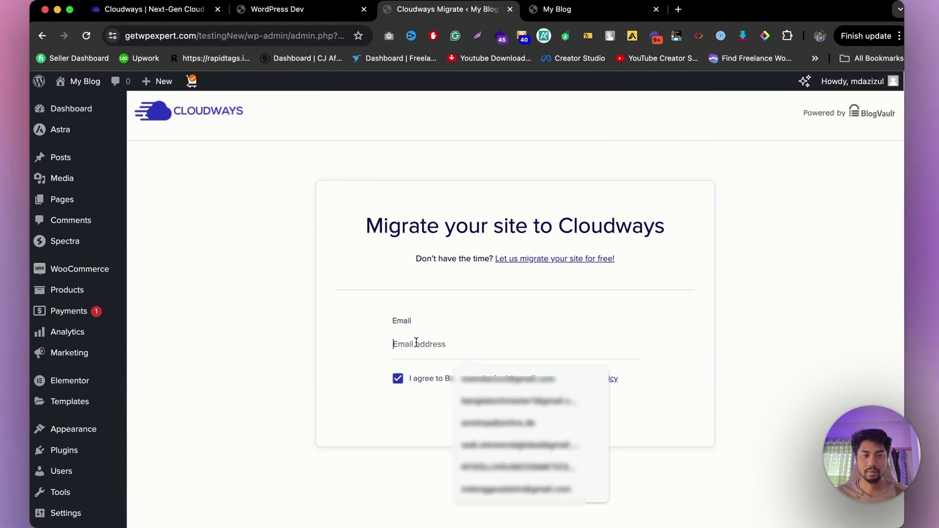
click(526, 399)
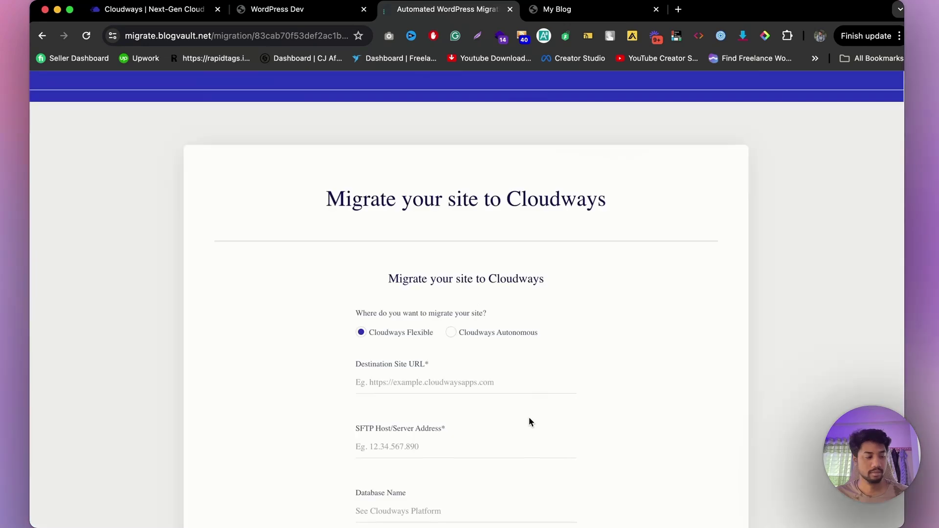
scroll(472, 256, down, 3)
click(455, 288)
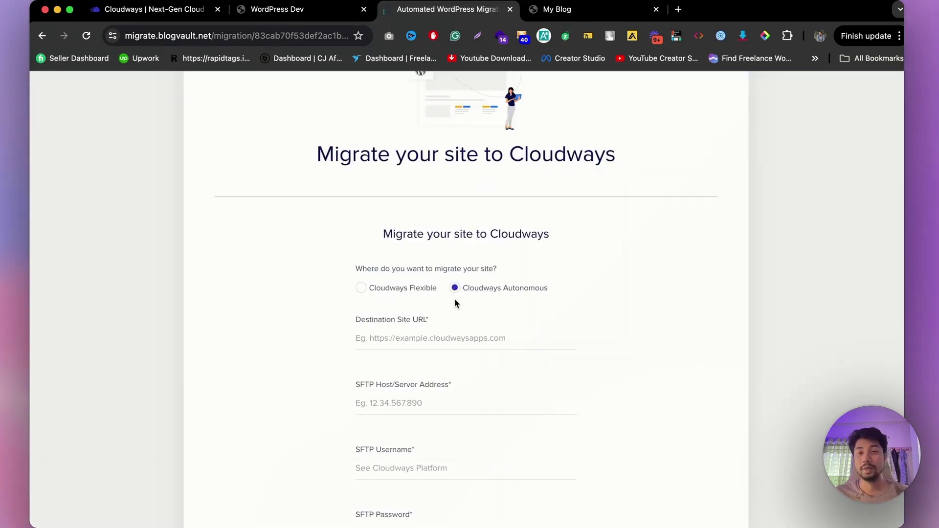
click(381, 291)
click(480, 293)
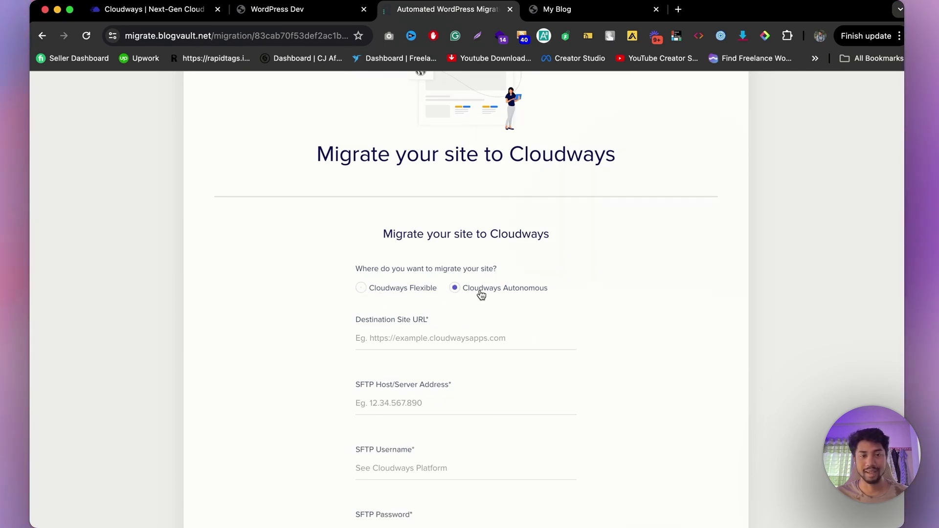
scroll(380, 292, down, 1)
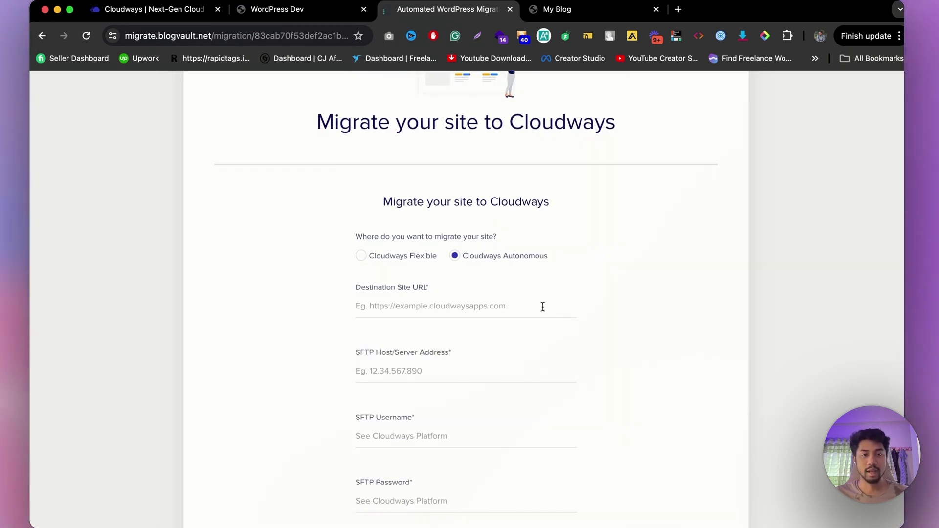
click(266, 17)
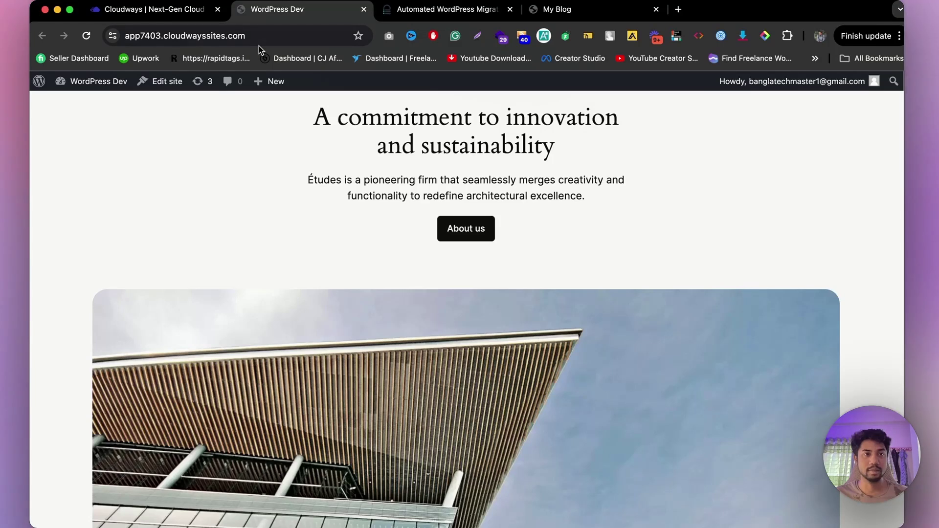
click(258, 39)
click(482, 12)
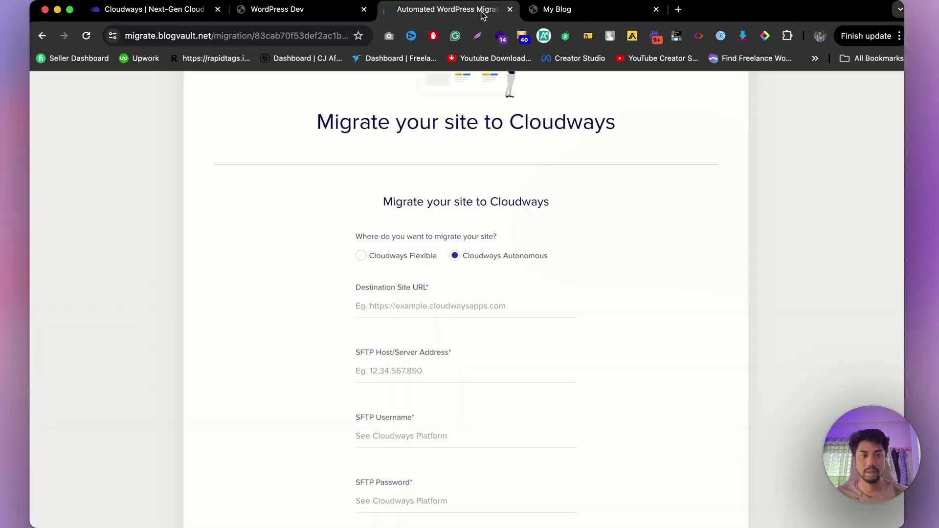
click(458, 304)
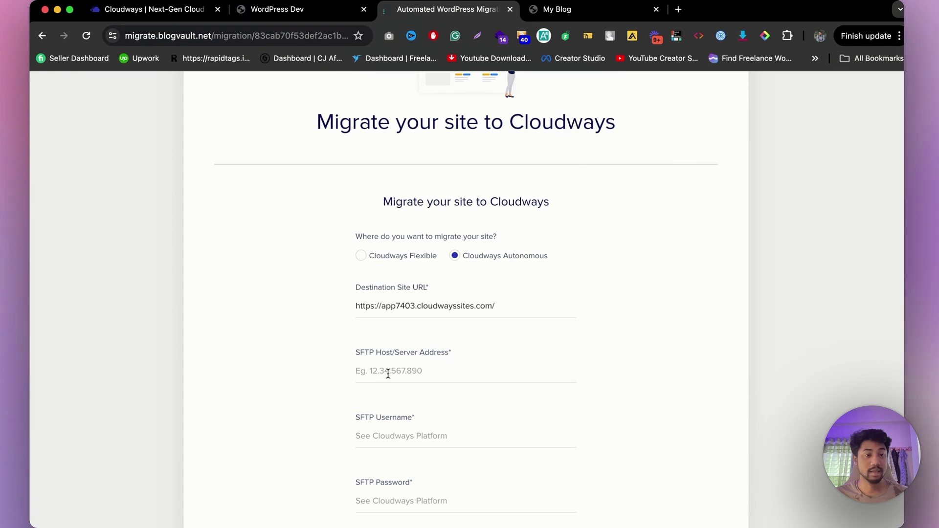
Step: Copy the SFTP host ssh.app7403.cloudwayssites.com from the Cloudways credentials into the form
click(153, 10)
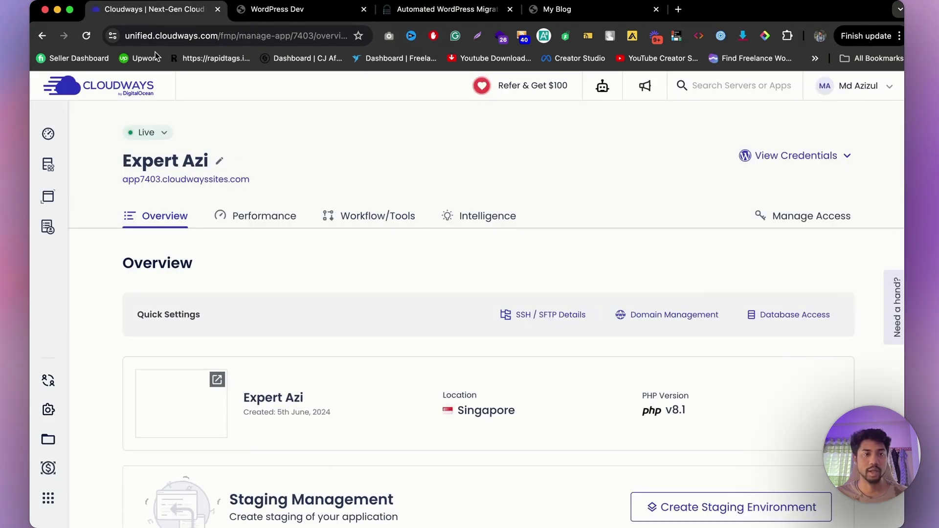
click(783, 223)
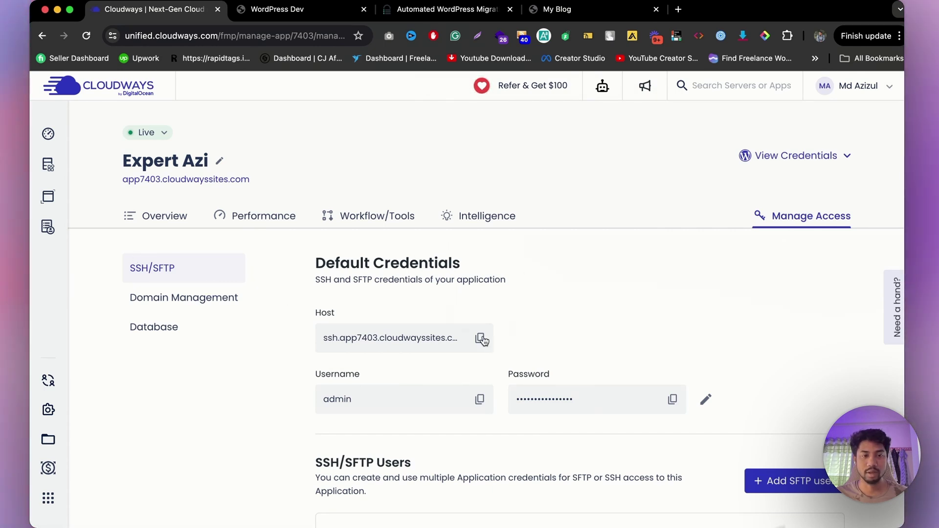
click(443, 10)
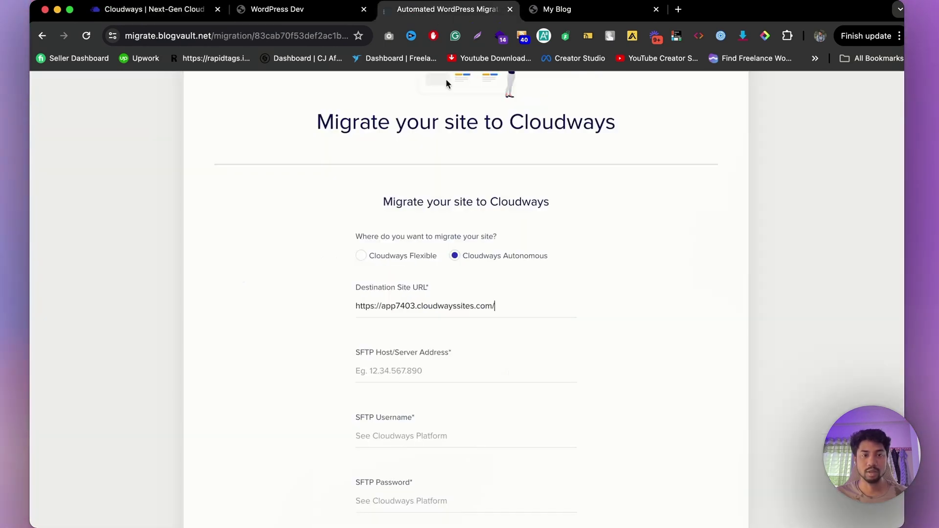
click(441, 378)
text(ssh.app7403.cloudwayssites.com)
Step: Bring the SFTP username and password from the Cloudways credentials into the form
click(184, 13)
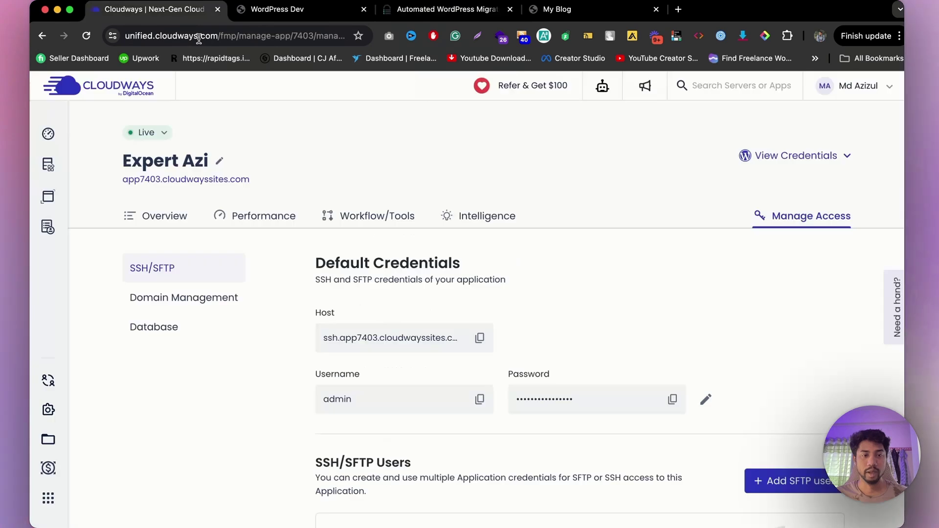
click(480, 401)
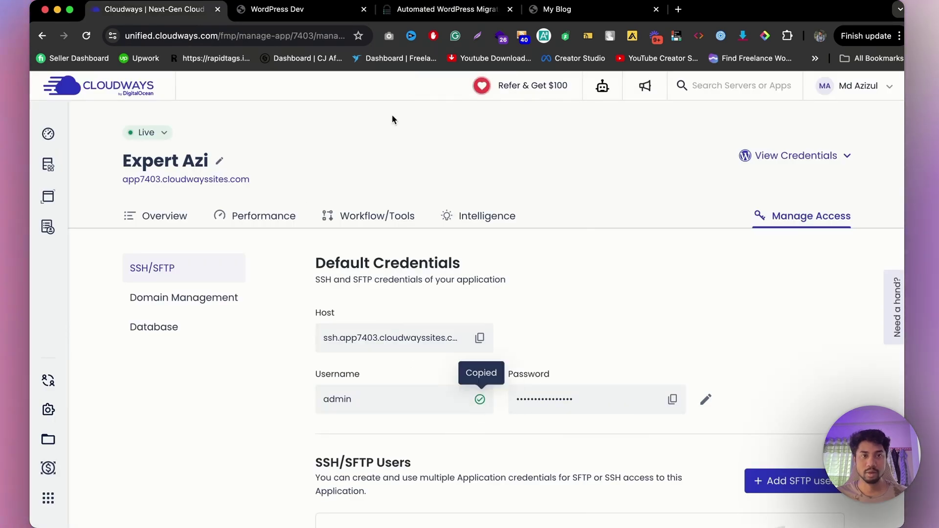
click(443, 9)
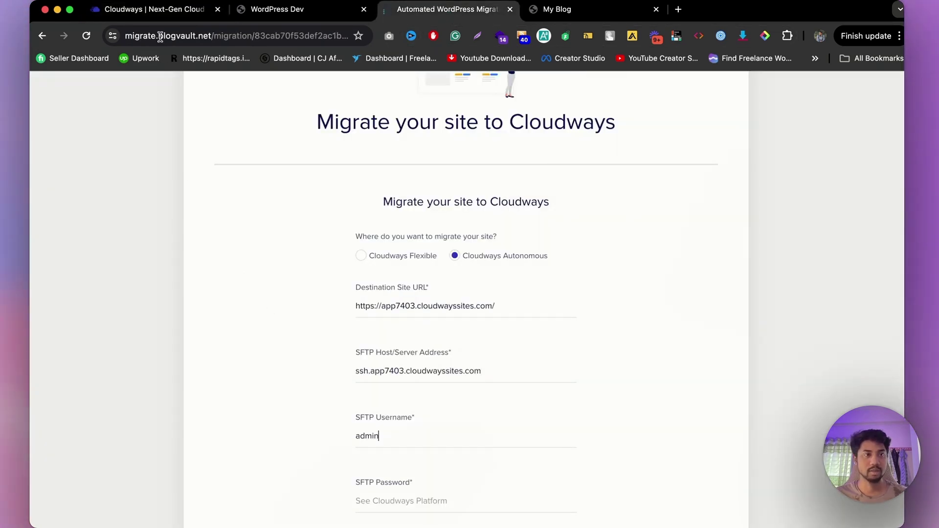
click(153, 11)
click(673, 400)
click(443, 9)
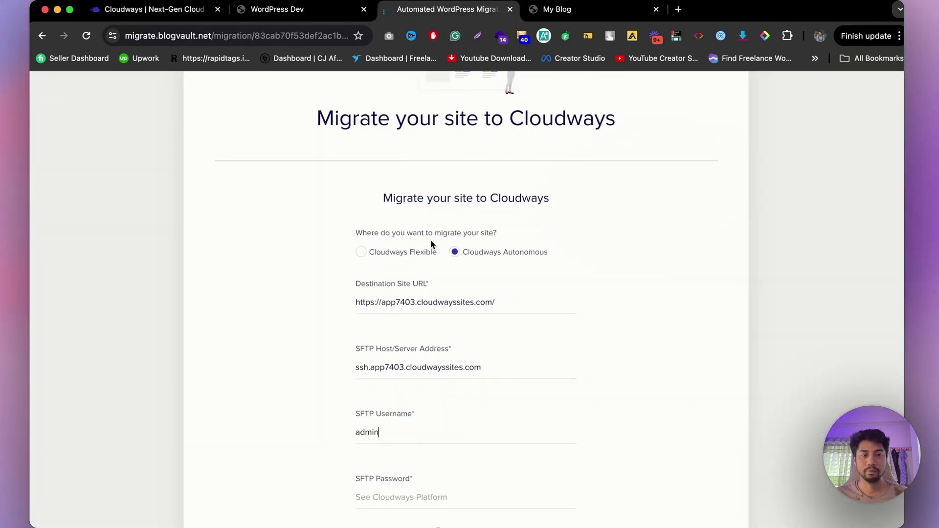
Step: Include root directories ./wp-admin/, ./wp-content/ and ./wp-includes/ and launch the migration
scroll(431, 240, down, 3)
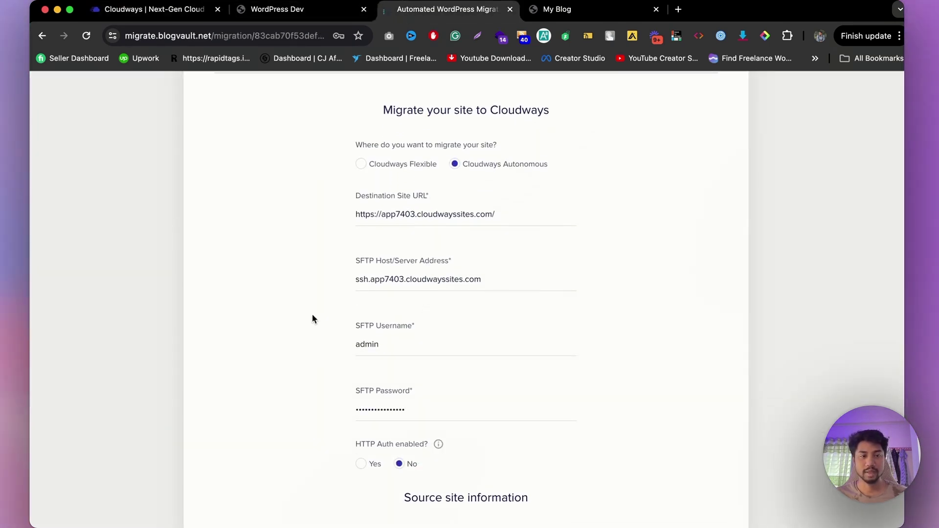
scroll(313, 319, down, 4)
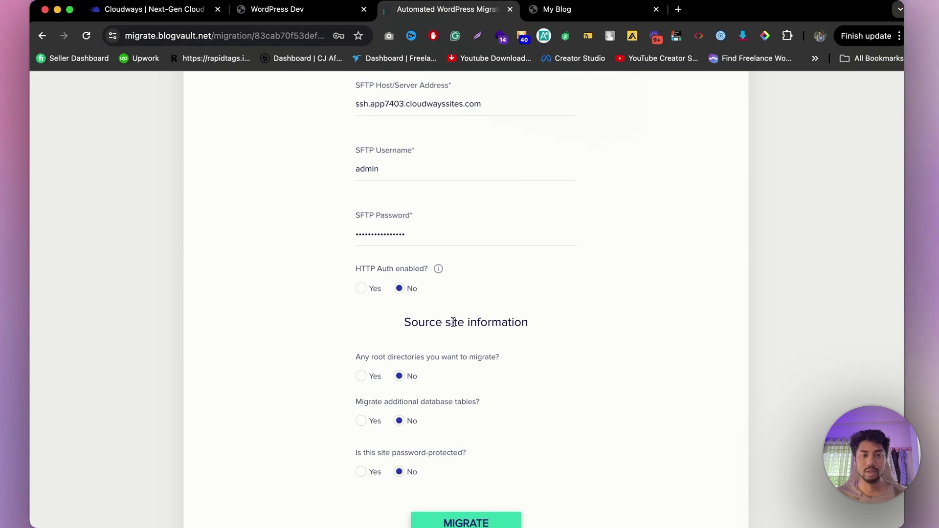
click(362, 376)
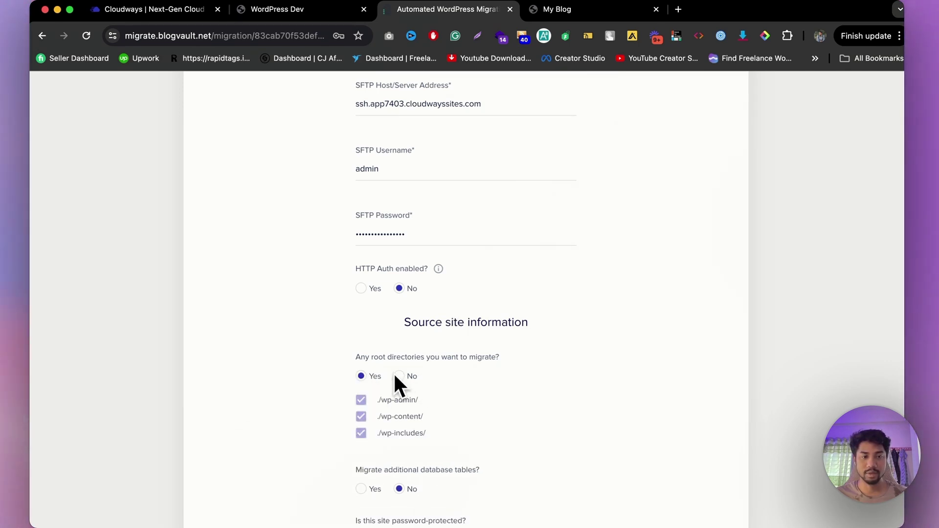
scroll(380, 377, down, 2)
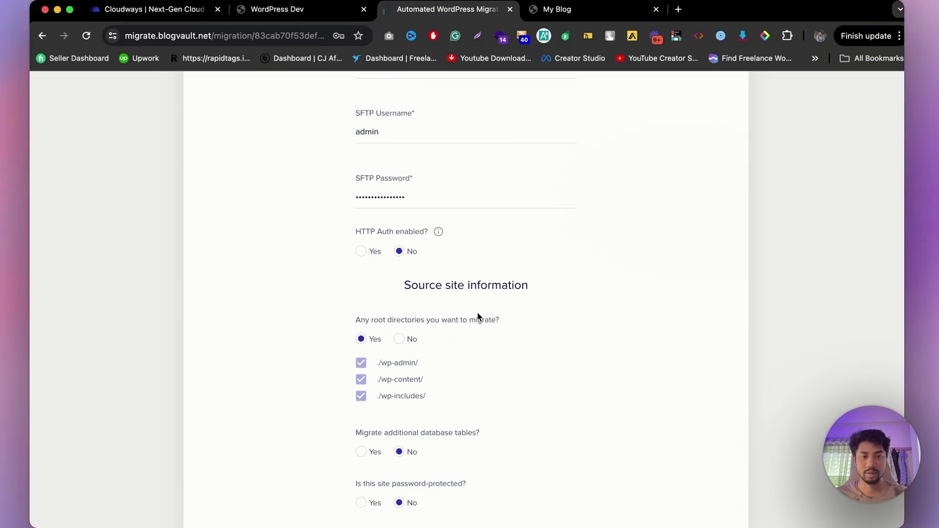
scroll(450, 314, down, 2)
scroll(460, 313, down, 3)
scroll(494, 315, up, 15)
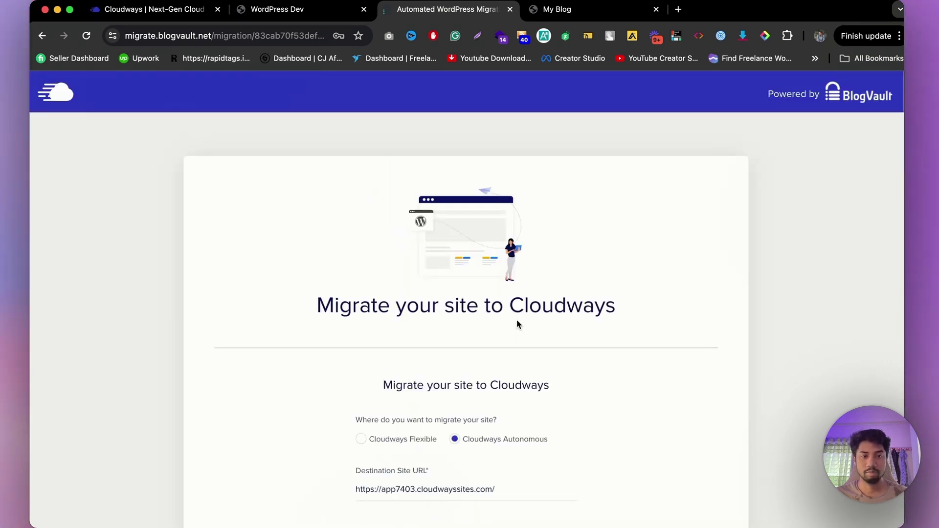
scroll(517, 325, down, 5)
scroll(517, 325, down, 10)
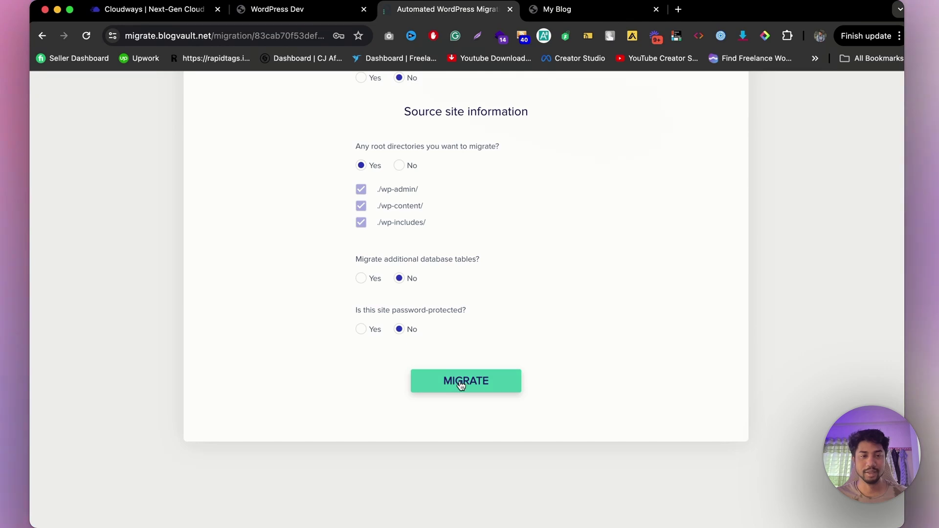
click(460, 384)
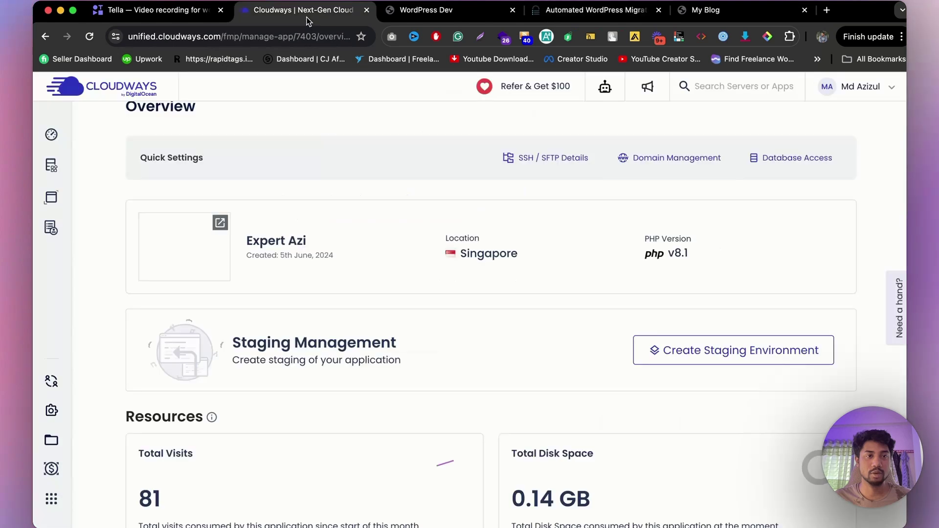
Step: Back in Cloudways, view the application's server logs in the Intelligence log viewer
click(307, 17)
scroll(384, 190, up, 3)
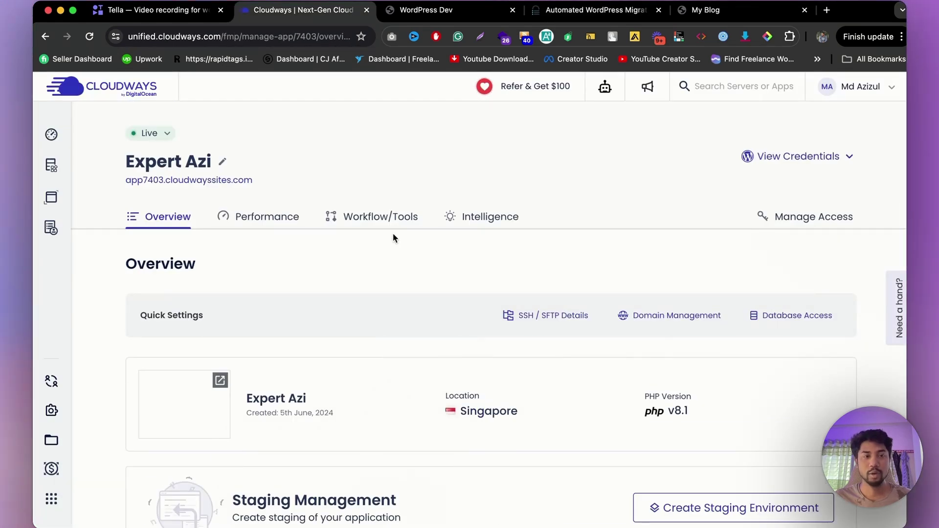
click(482, 229)
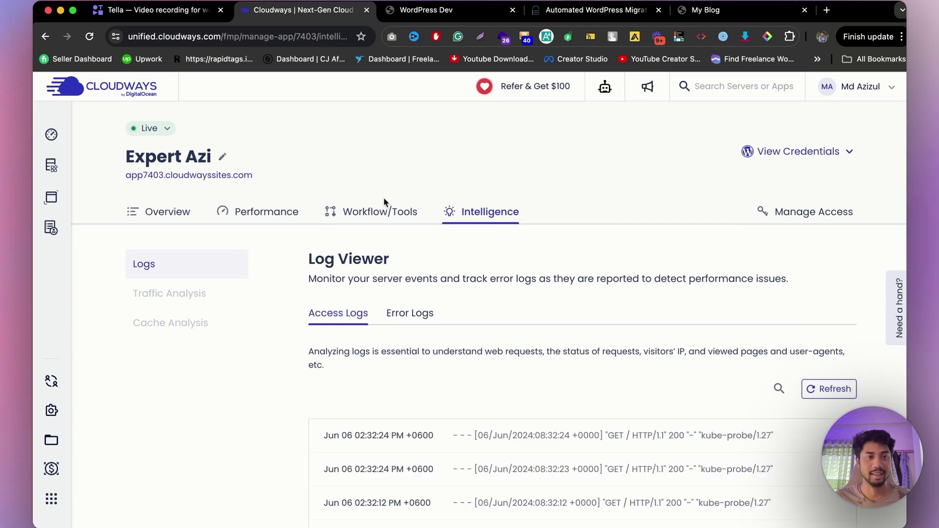
Step: Open Backup/Restore's Restore tab, listing the 06 June 2024, 00:15 UTC automated system backup
click(385, 214)
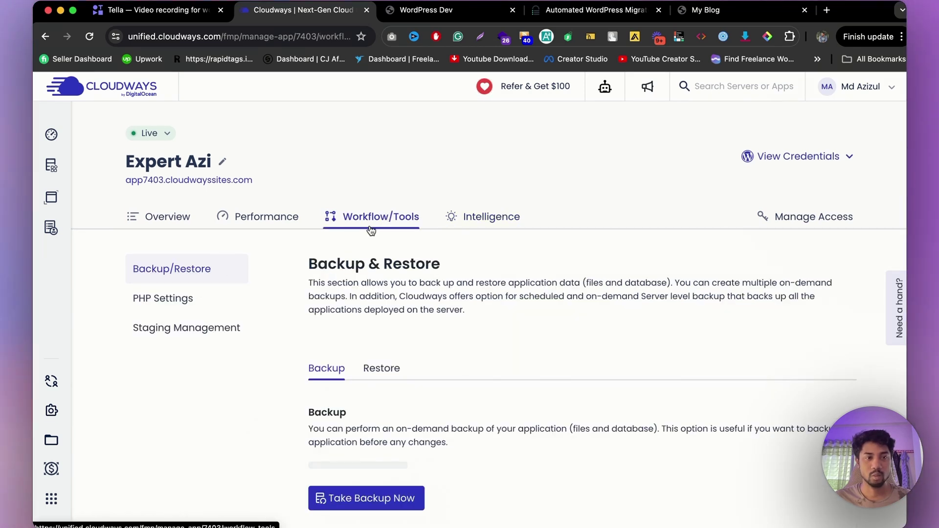
scroll(406, 294, down, 2)
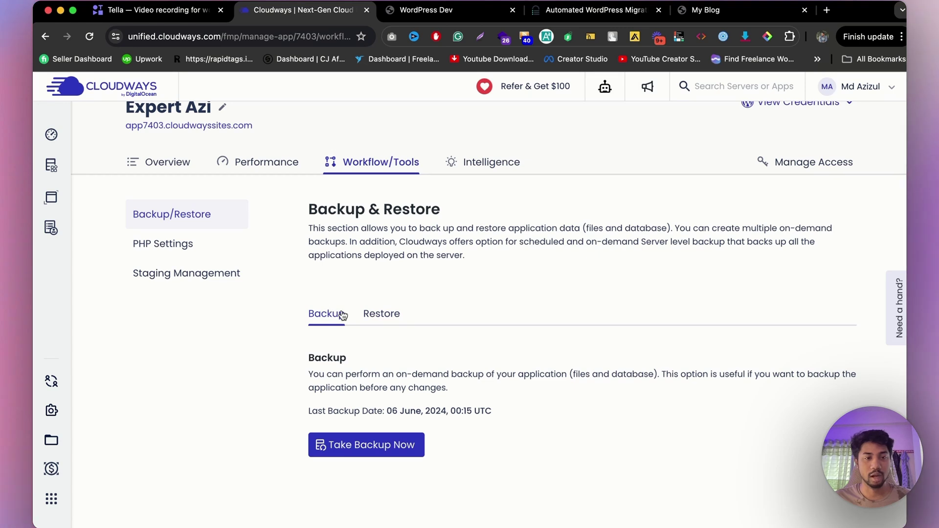
click(398, 316)
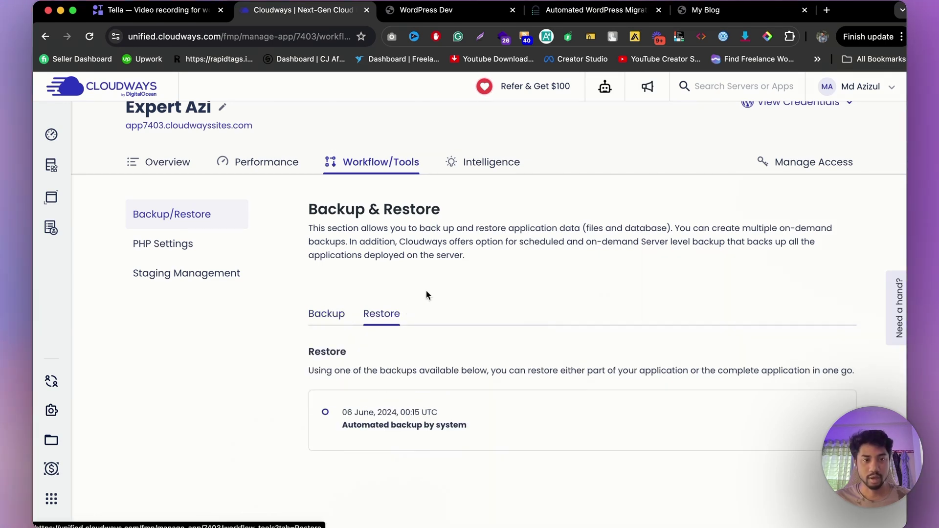
scroll(429, 288, down, 1)
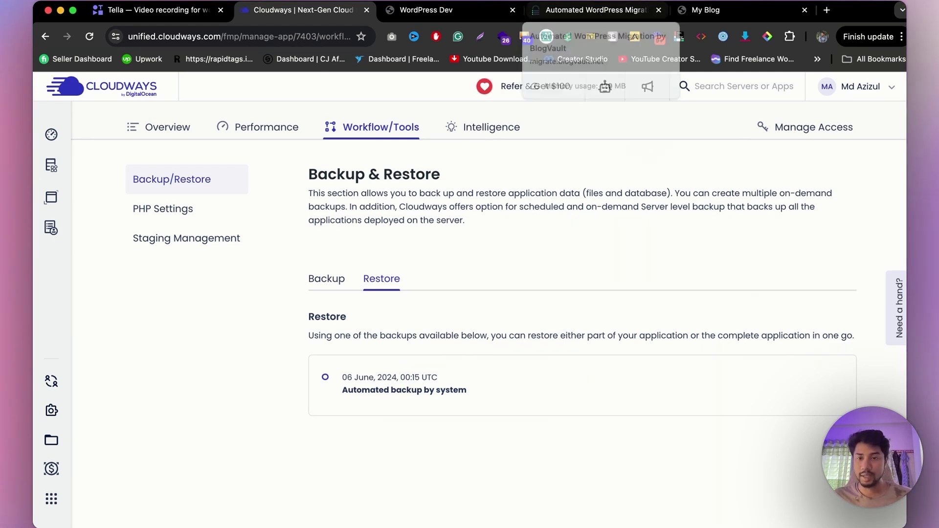
click(891, 310)
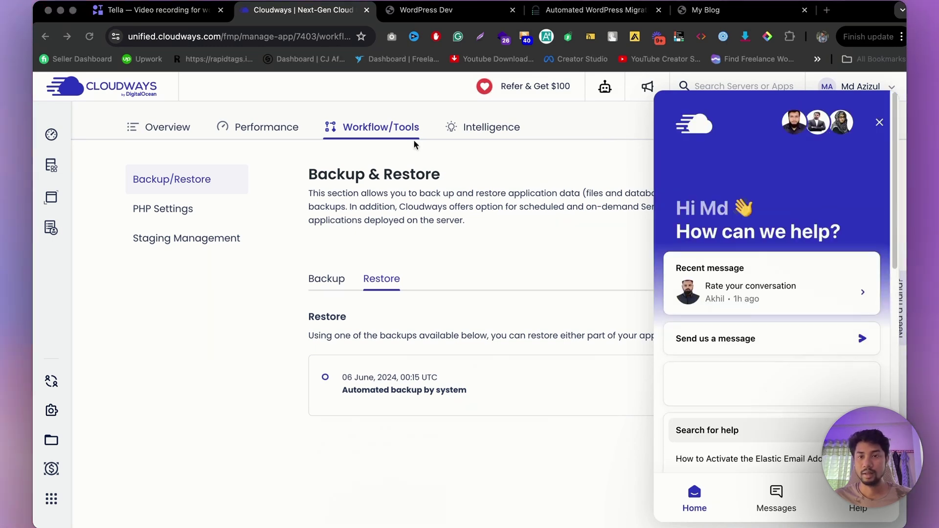
click(774, 508)
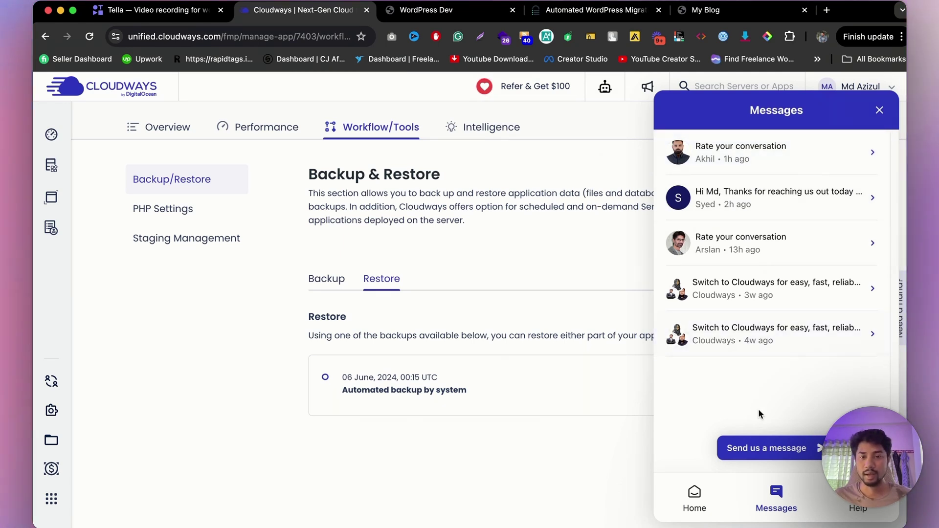
click(767, 448)
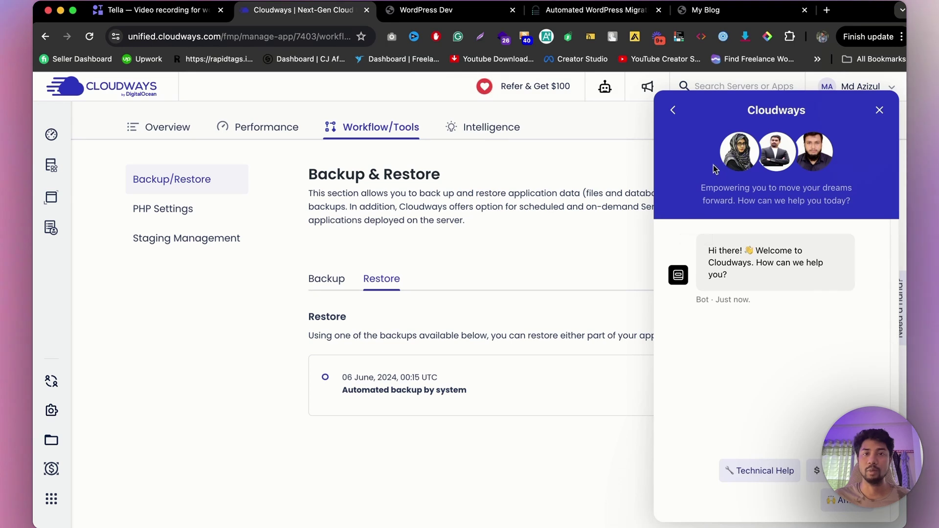
click(671, 109)
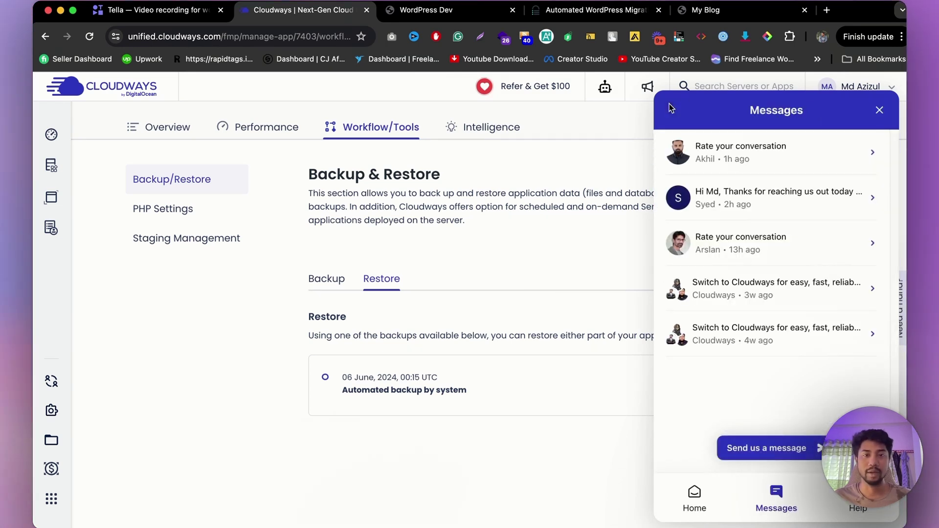
click(878, 111)
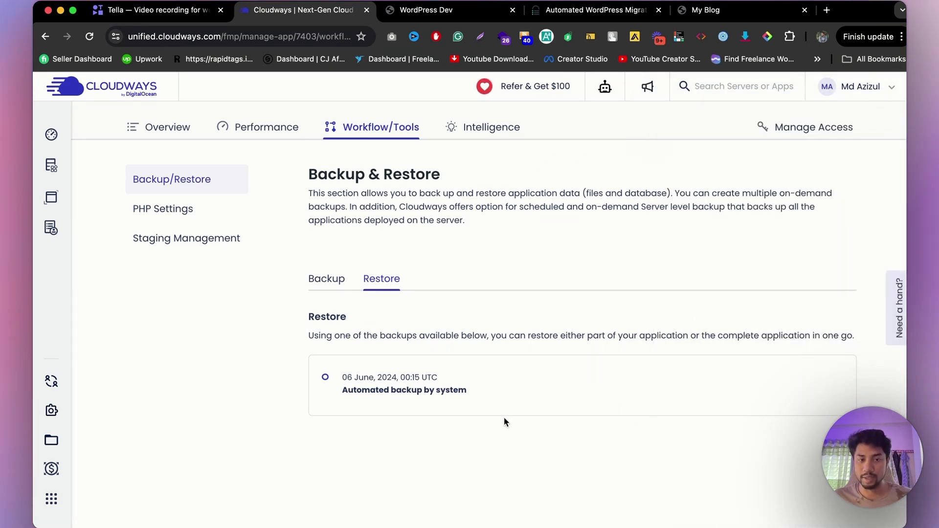
mouse_move(642, 382)
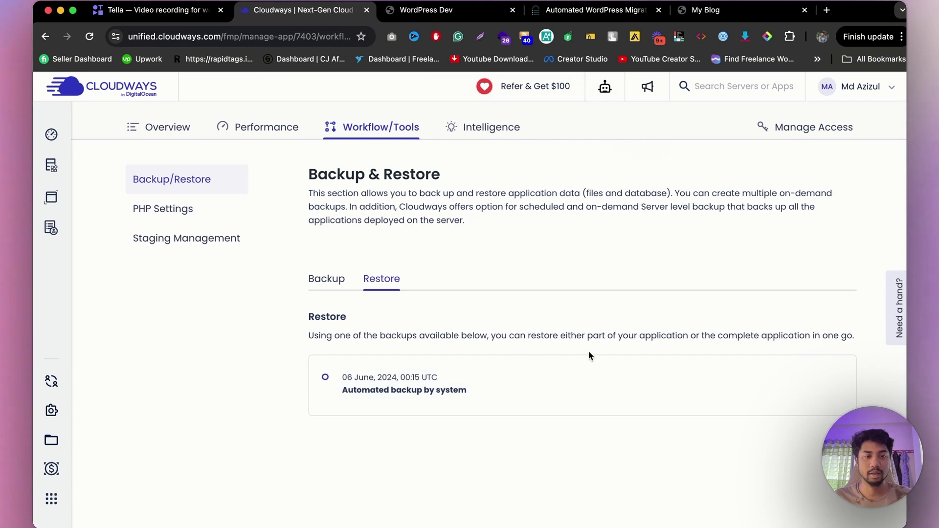
Step: Show the on-demand Backup tab with its 06 June 2024 last backup date, then open the support chat
click(338, 282)
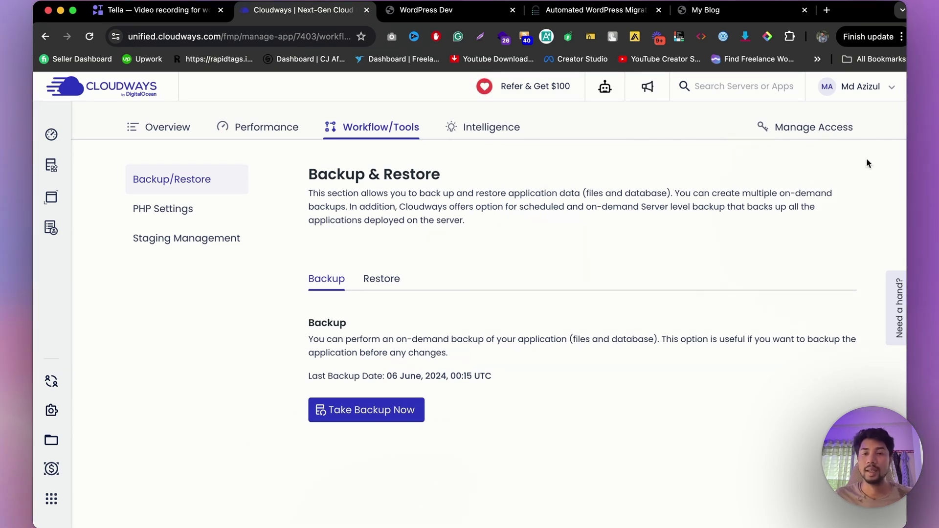
click(895, 317)
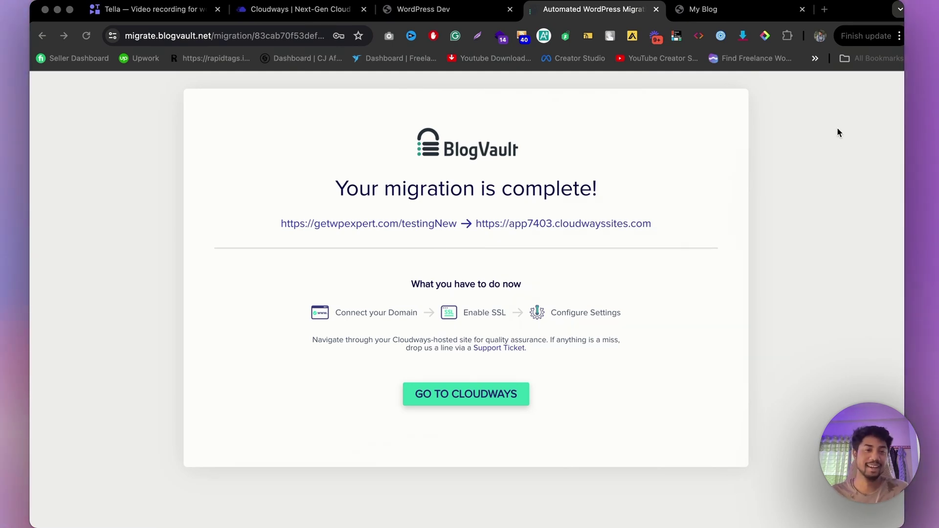
Step: Open app7403.cloudwayssites.com from the completed BlogVault migration page in a new tab
click(548, 237)
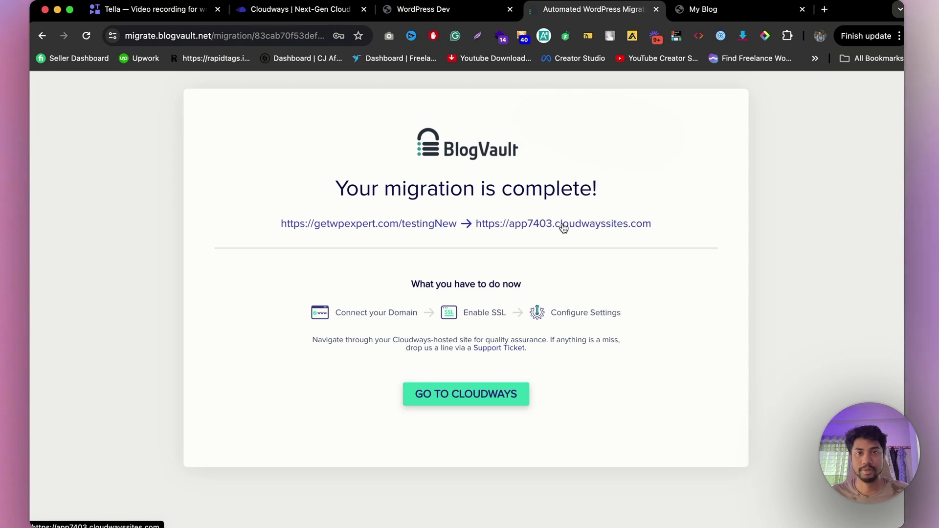
click(564, 228)
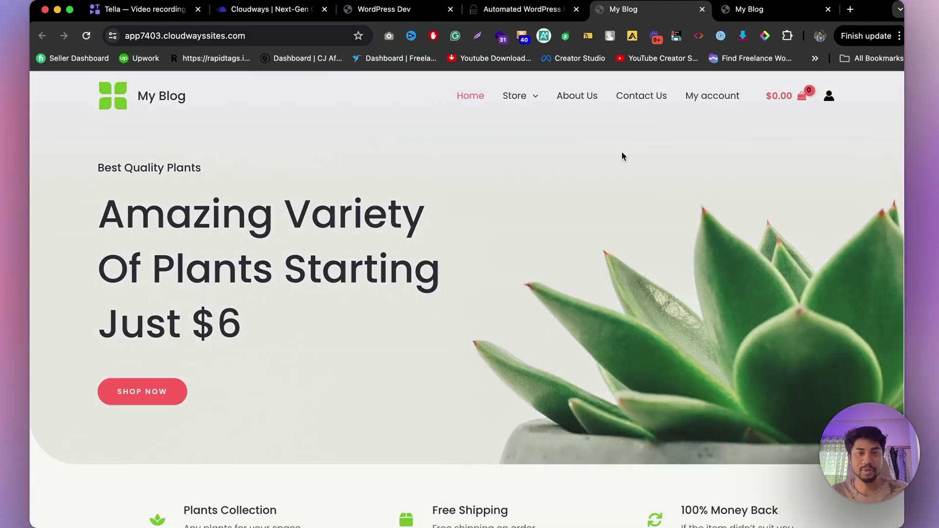
Step: Scroll the migrated plant store and compare it with the original getwpexpert.com/testingNew site
scroll(514, 198, down, 10)
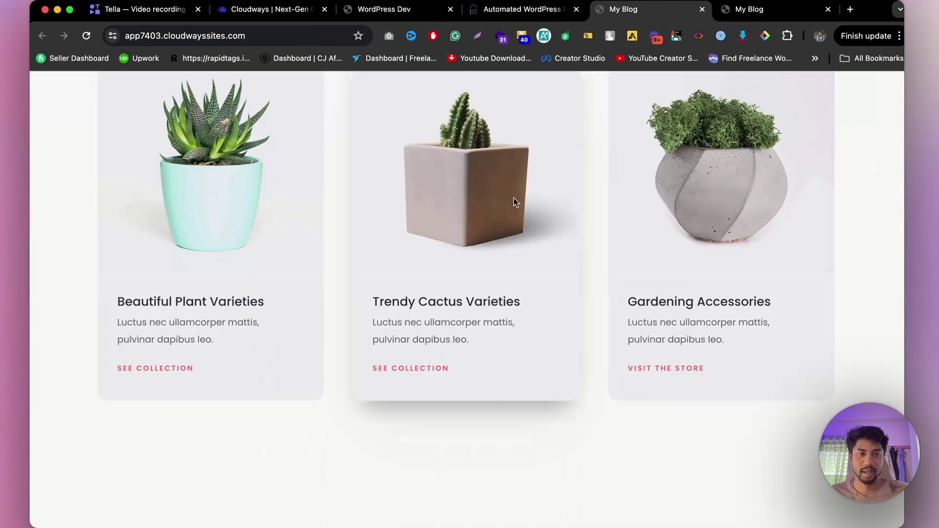
scroll(533, 209, down, 8)
scroll(534, 212, down, 10)
scroll(479, 344, up, 8)
scroll(557, 282, up, 15)
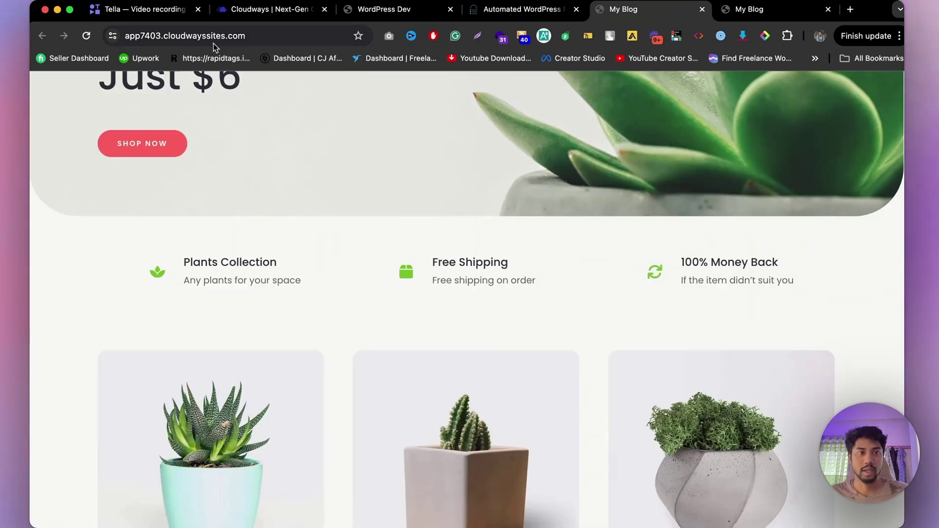
click(770, 15)
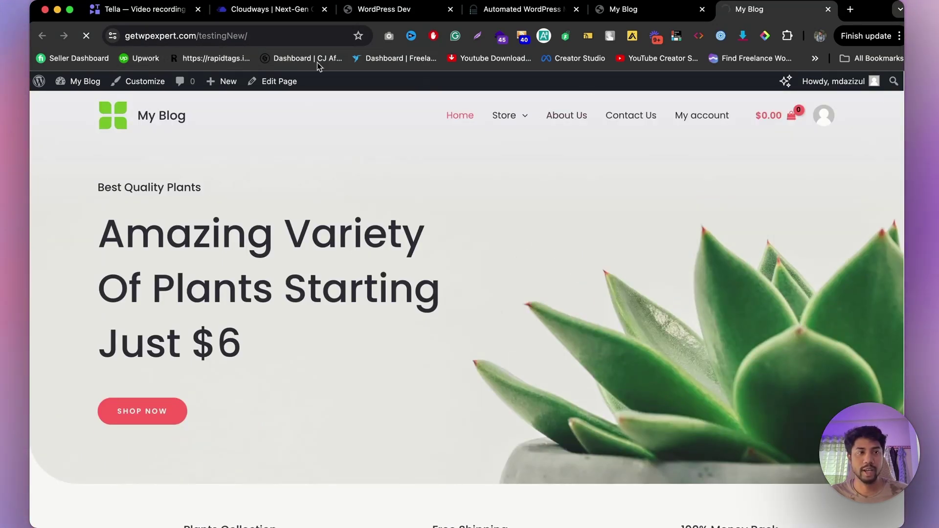
click(630, 10)
scroll(328, 85, up, 2)
scroll(328, 85, up, 4)
Step: Reload the migrated site, then return to the Cloudways application's Overview page
click(252, 36)
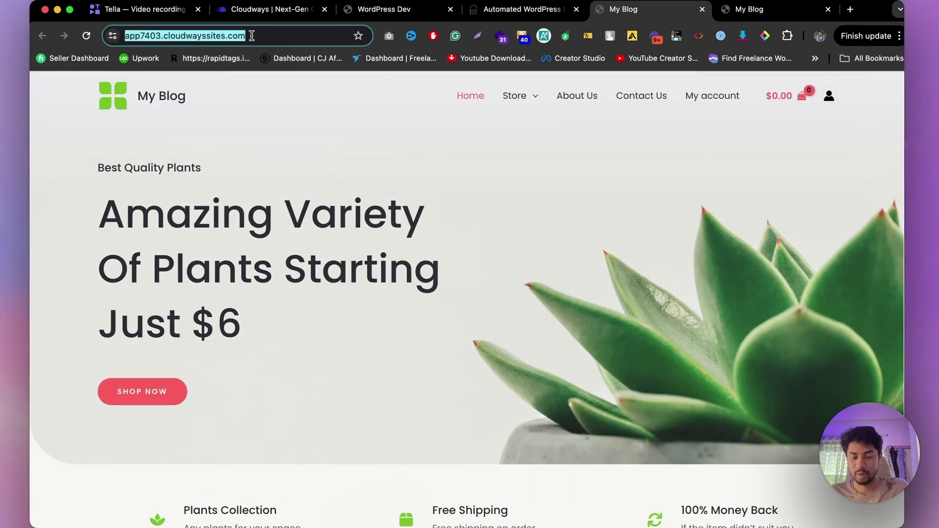
key(Return)
click(273, 9)
click(155, 215)
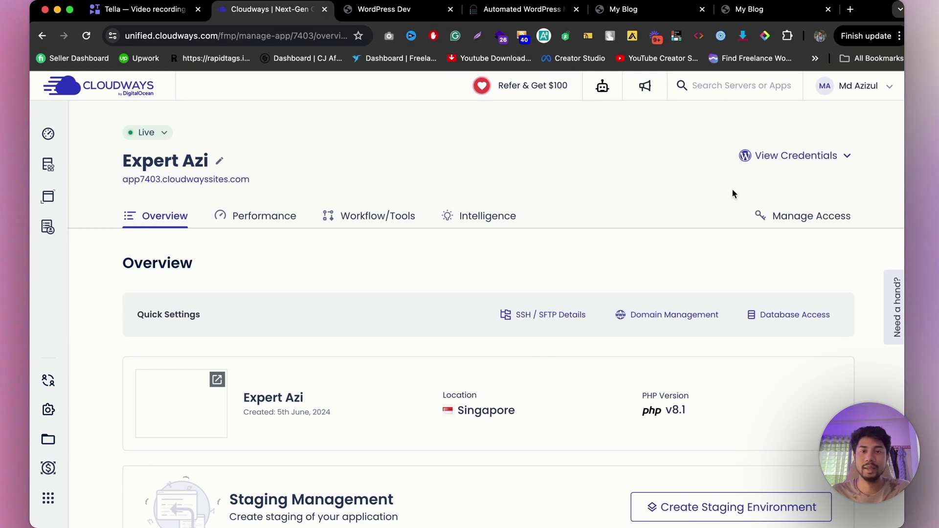
Step: Open Manage Access > Domain Management to view the add-domain form with Cloudflare features
click(812, 215)
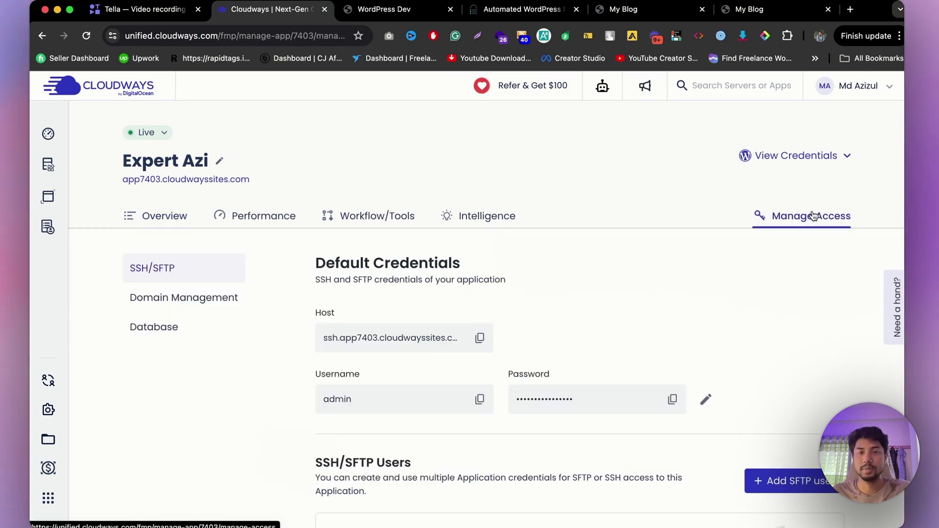
click(167, 298)
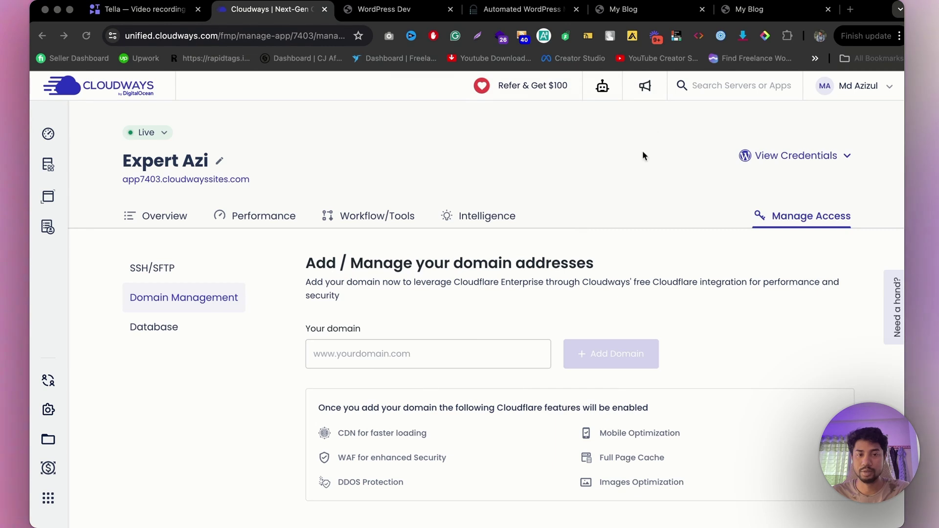
scroll(516, 333, down, 3)
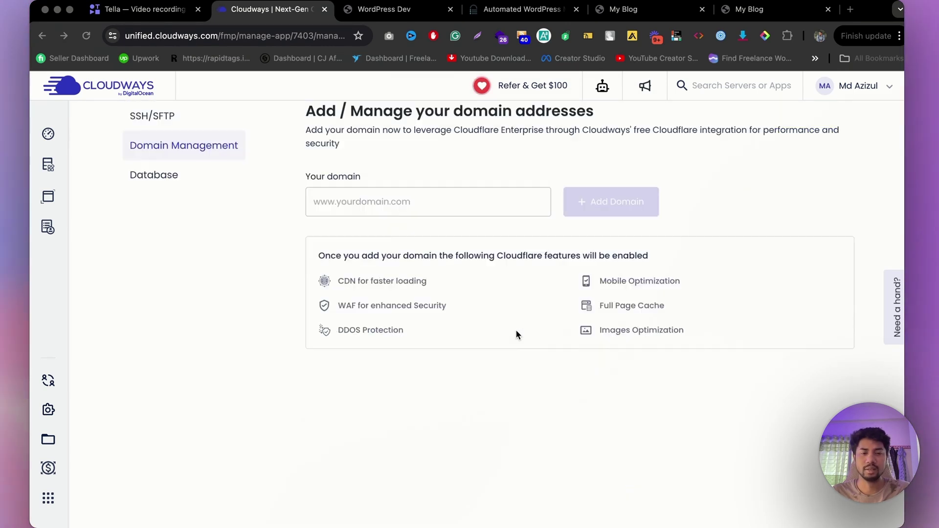
scroll(517, 330, up, 3)
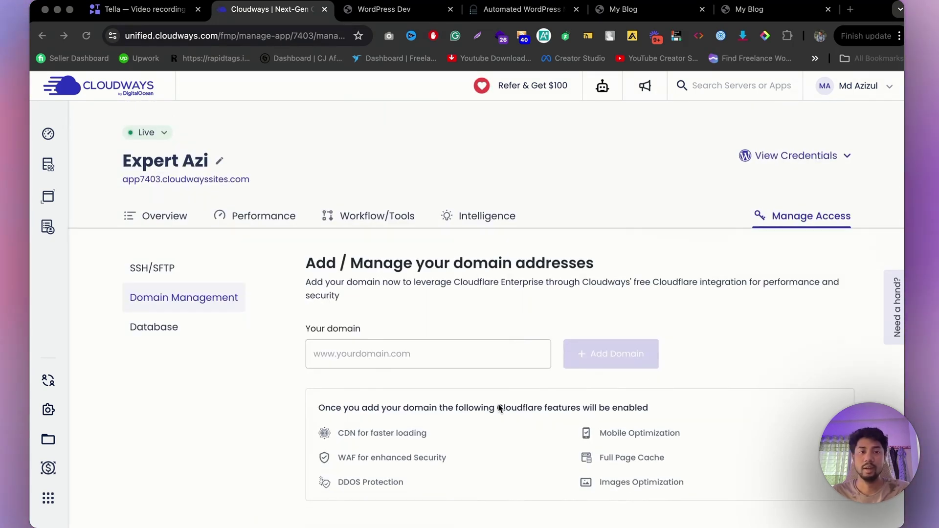